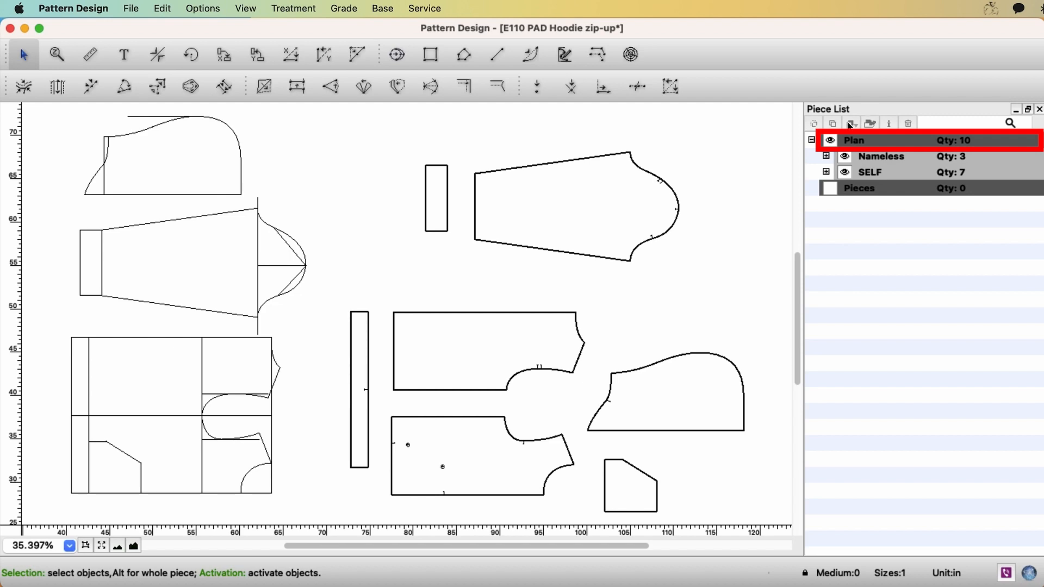
Expand the Nameless and SELF groups in the piece list, and set the fabric of the three draft plans to Drafting
{"action": "left_click", "coordinate": [827, 157]}
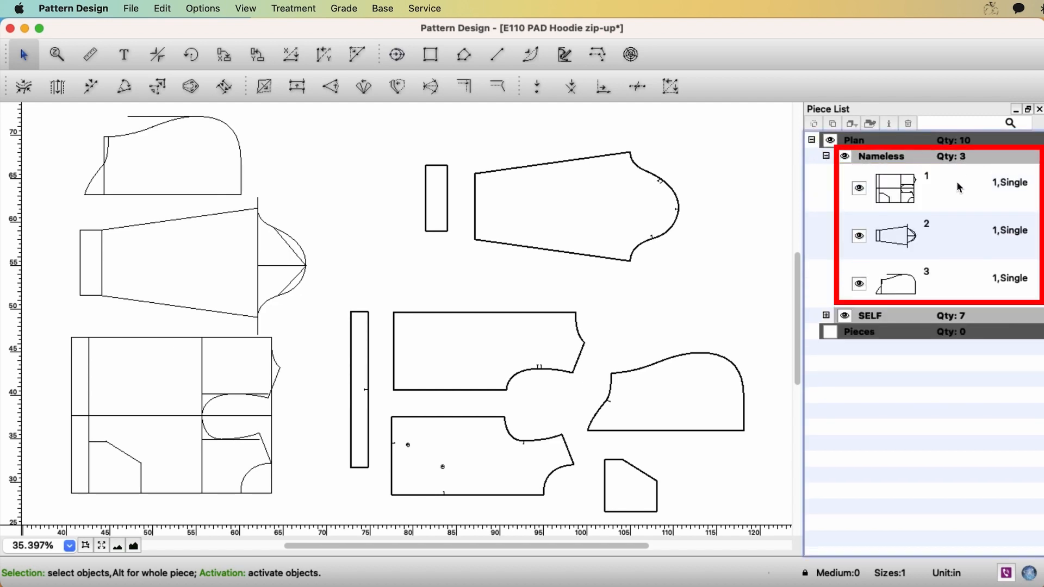
{"action": "left_click", "coordinate": [827, 316]}
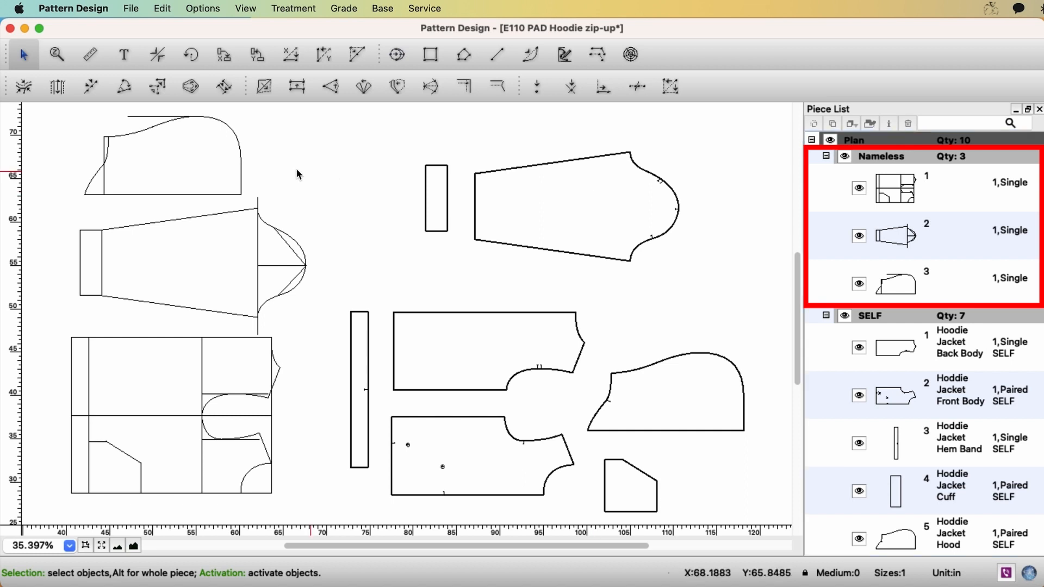
{"action": "left_click_drag", "start_coordinate": [294, 153], "coordinate": [96, 482]}
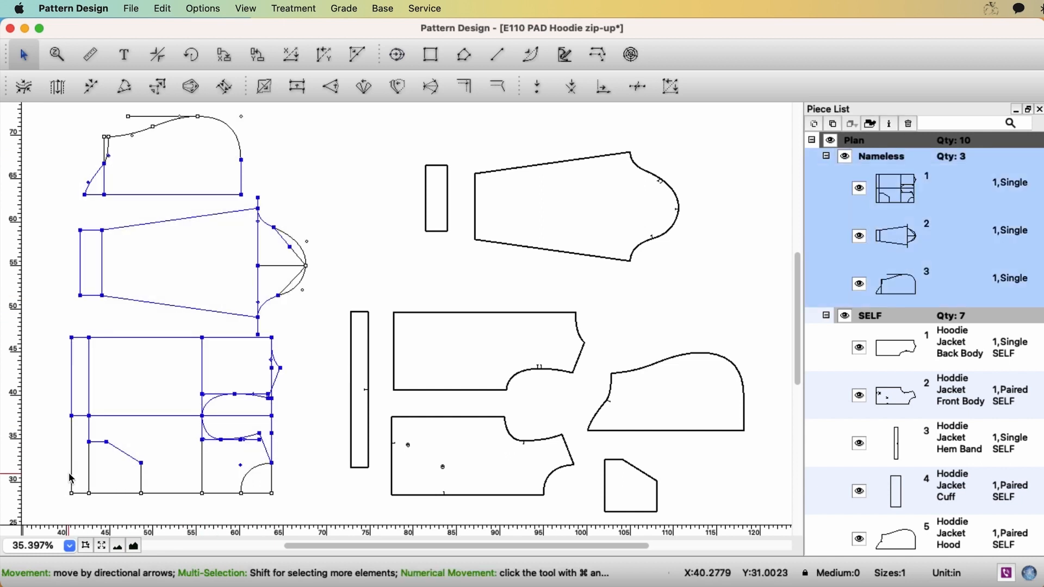
{"action": "left_click", "coordinate": [289, 9]}
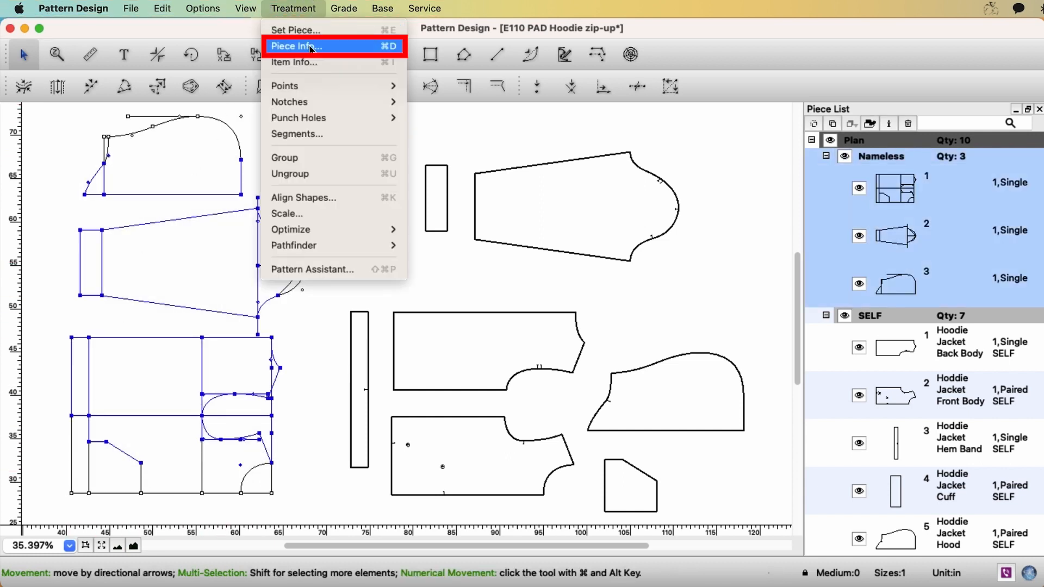
{"action": "left_click", "coordinate": [345, 48]}
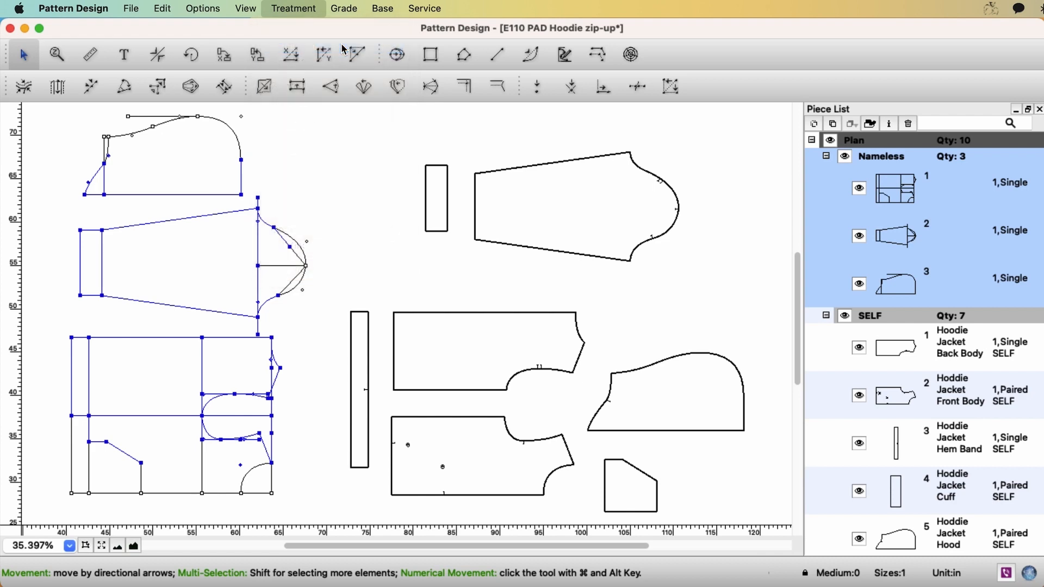
{"action": "left_click", "coordinate": [522, 290]}
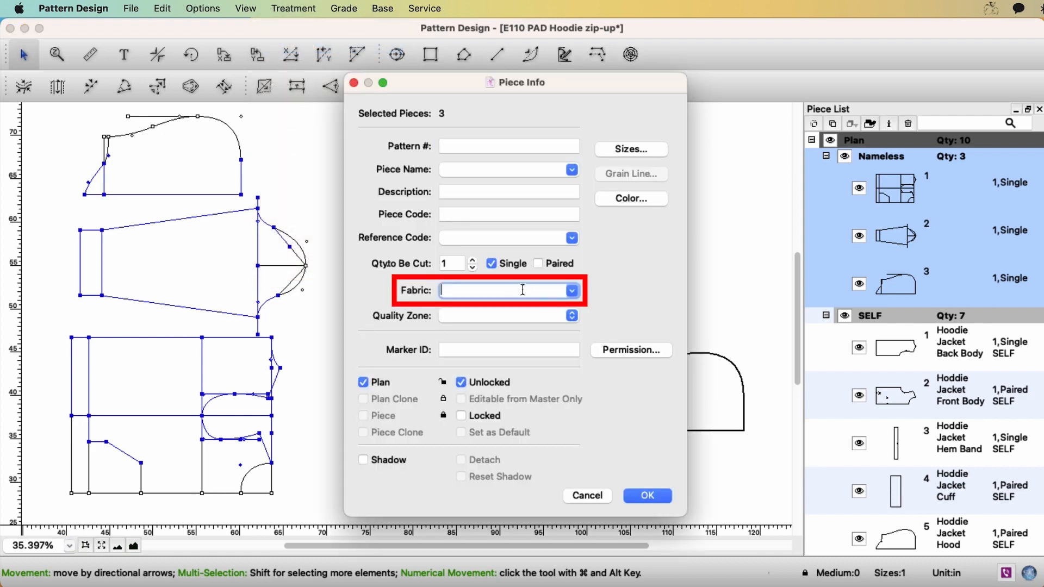
{"action": "type", "text": "Drafting"}
{"action": "left_click", "coordinate": [660, 495]}
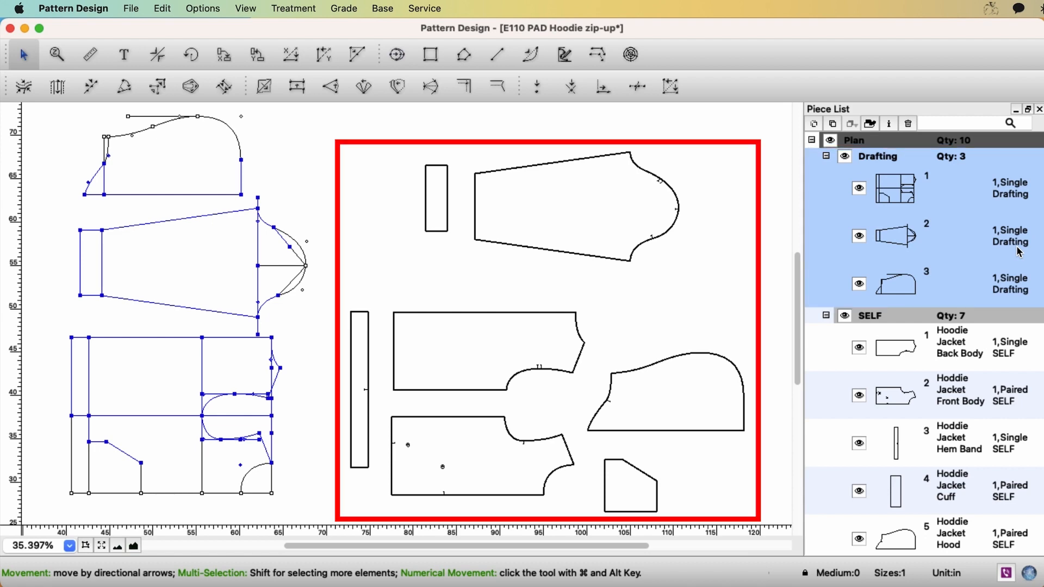
{"action": "left_click", "coordinate": [728, 312]}
Set the front body plan as a Piece Clone with the Editable from Master Only option
{"action": "scroll", "coordinate": [727, 313], "scroll_direction": "right", "scroll_amount": 2}
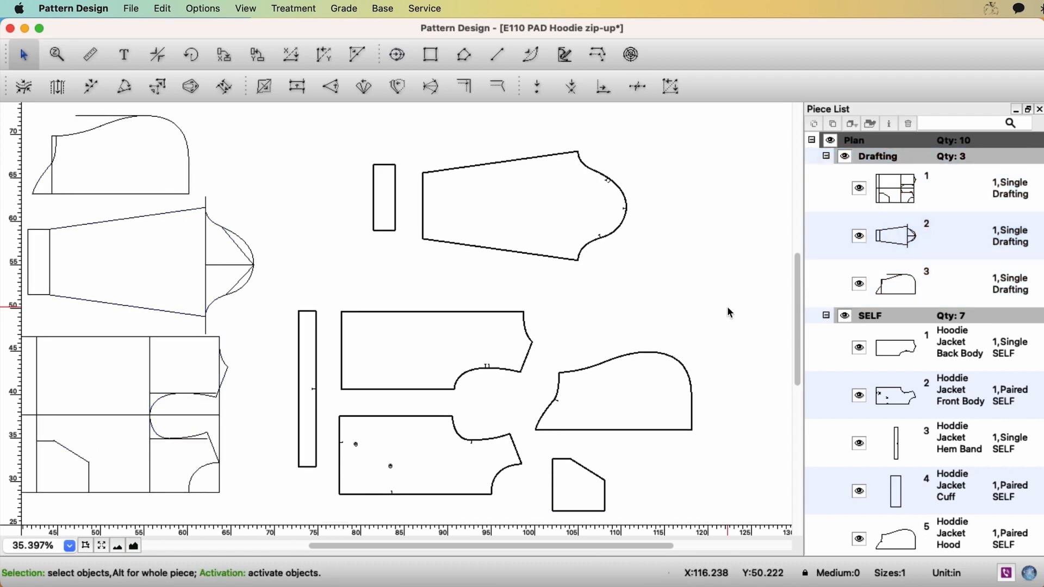
{"action": "scroll", "coordinate": [730, 312], "scroll_direction": "right", "scroll_amount": 5}
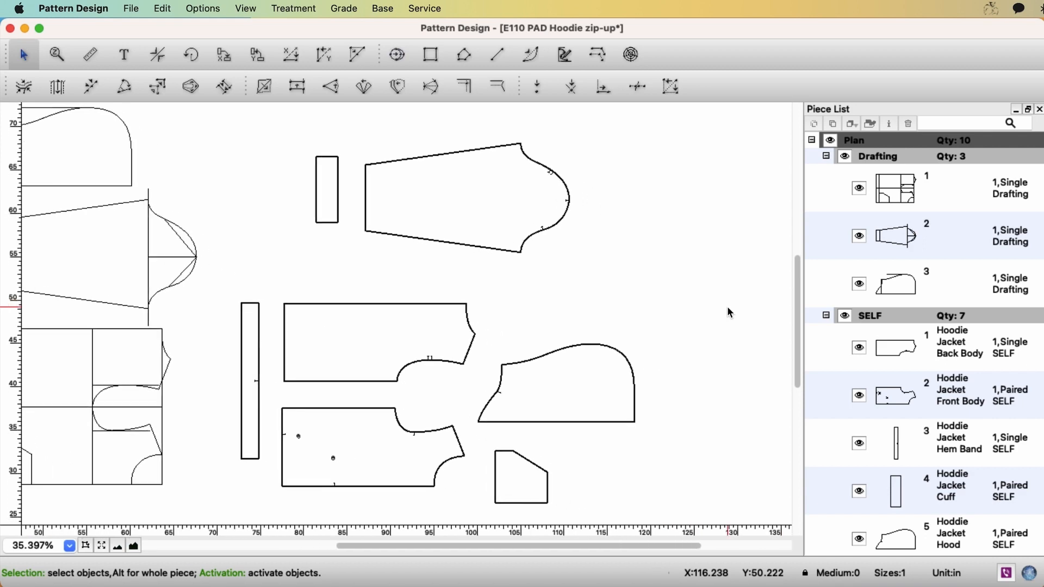
{"action": "scroll", "coordinate": [730, 313], "scroll_direction": "left", "scroll_amount": 1}
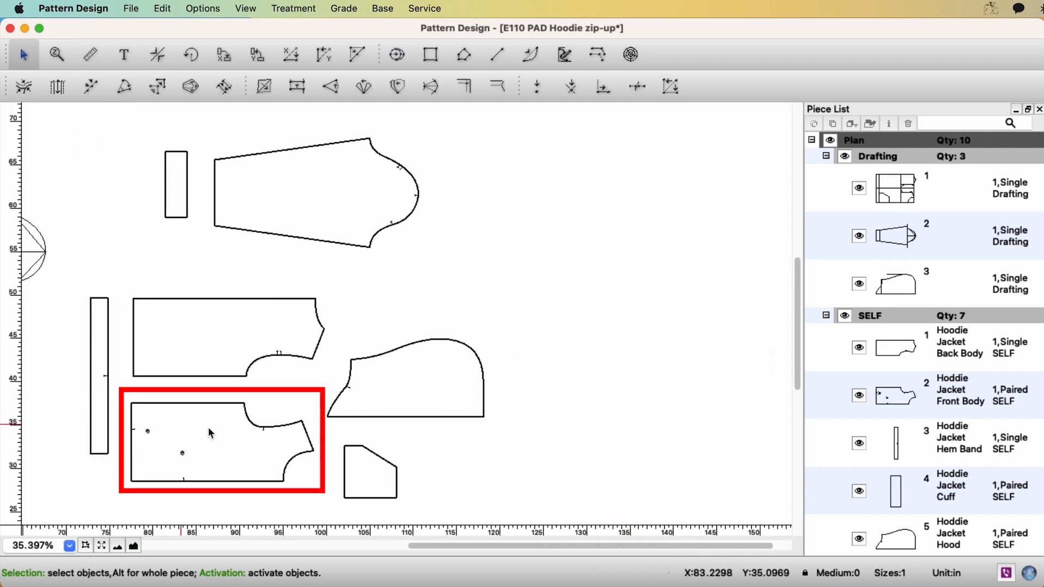
{"action": "left_click", "coordinate": [251, 483]}
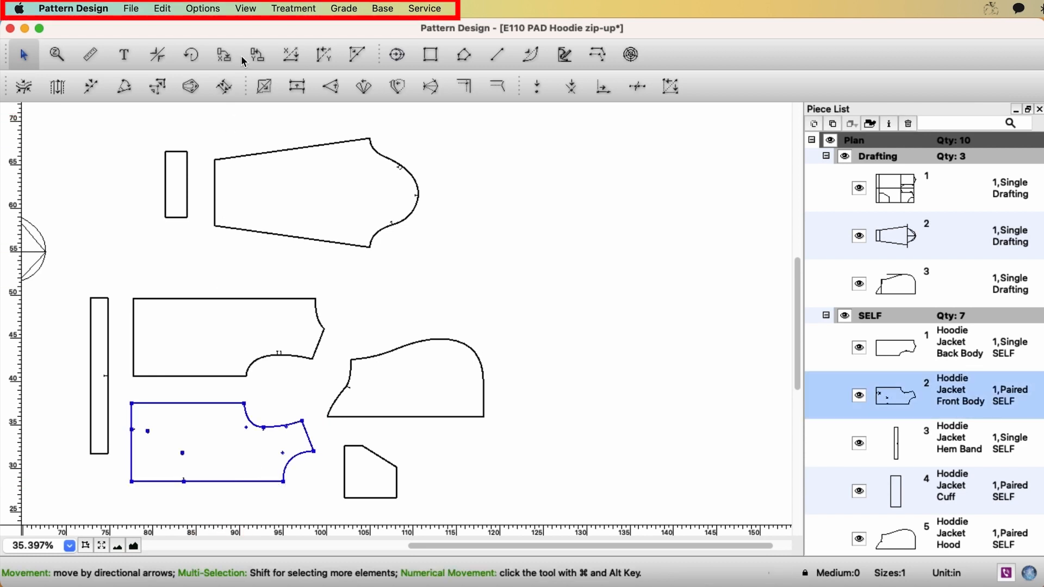
{"action": "left_click", "coordinate": [286, 9]}
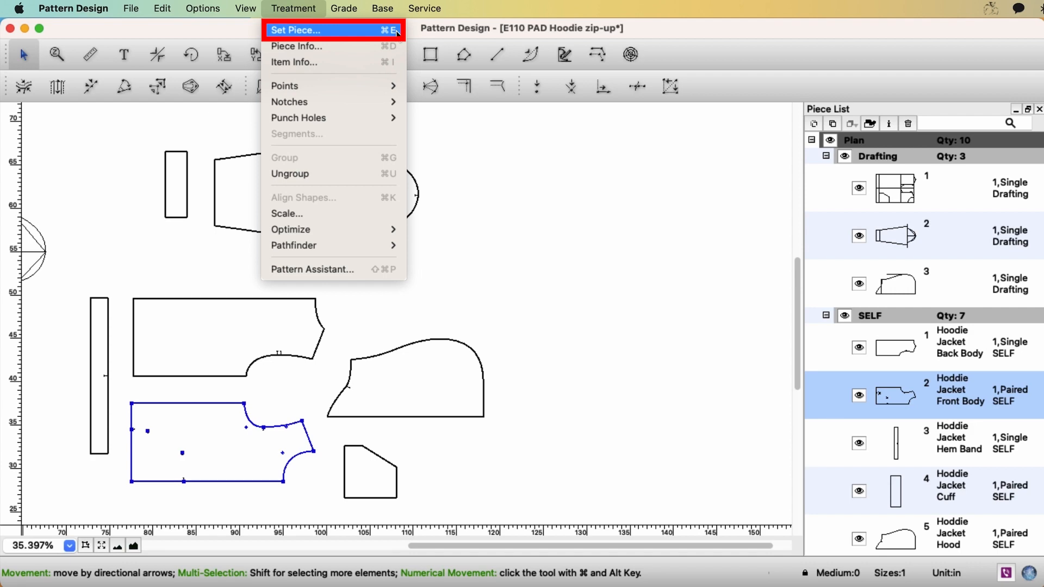
{"action": "left_click", "coordinate": [355, 36]}
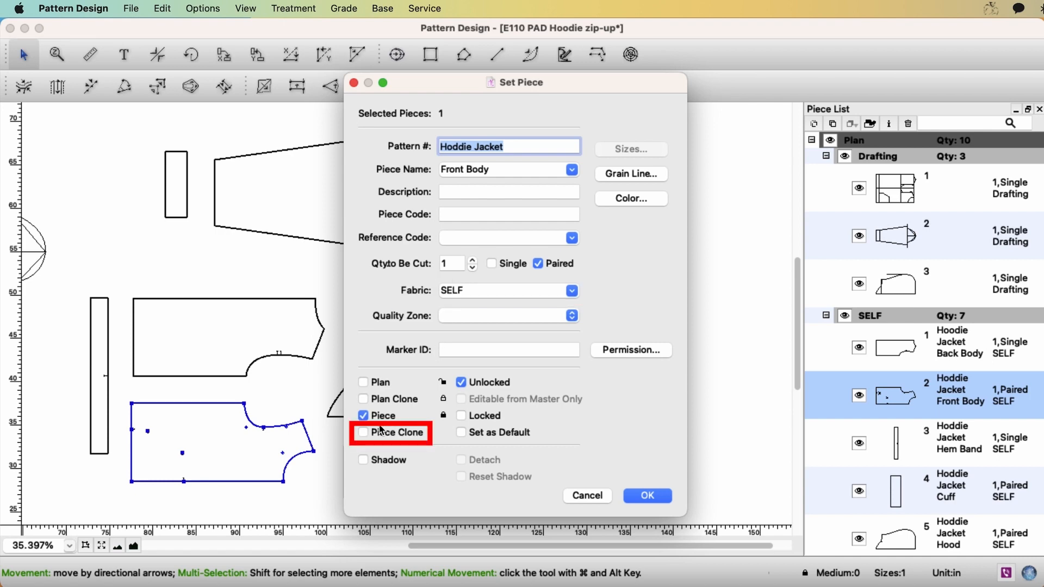
{"action": "left_click", "coordinate": [364, 437]}
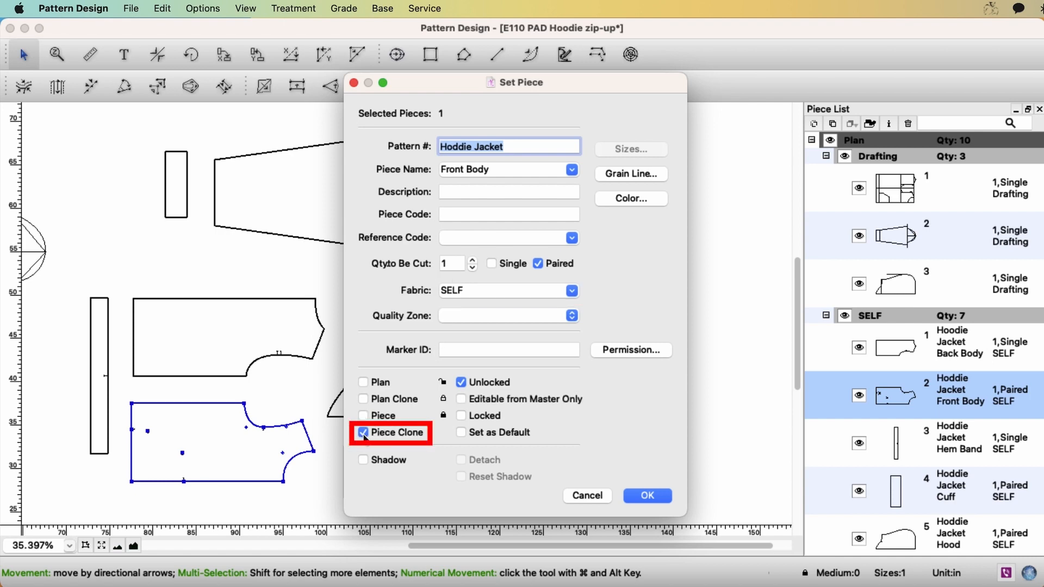
{"action": "left_click", "coordinate": [462, 399]}
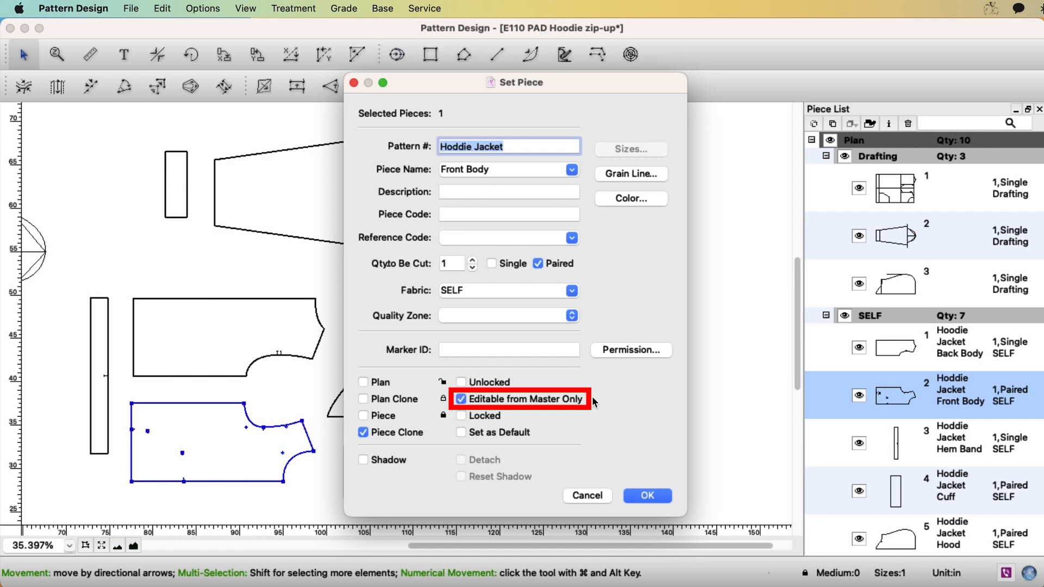
{"action": "left_click", "coordinate": [658, 499]}
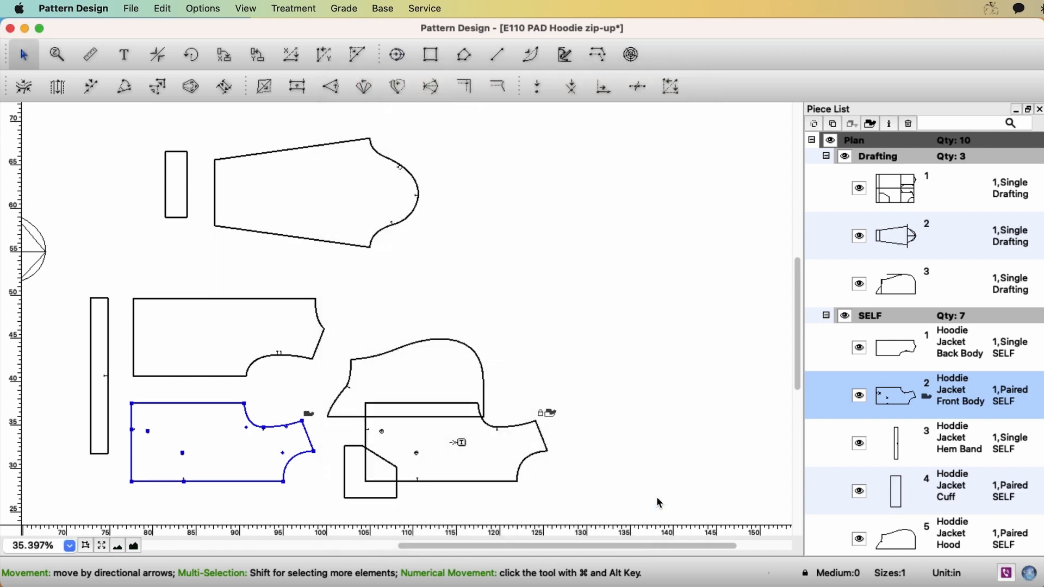
Show only the Pieces group's contents, and move the front body clone and its master to empty space with the master above
{"action": "left_click", "coordinate": [812, 140]}
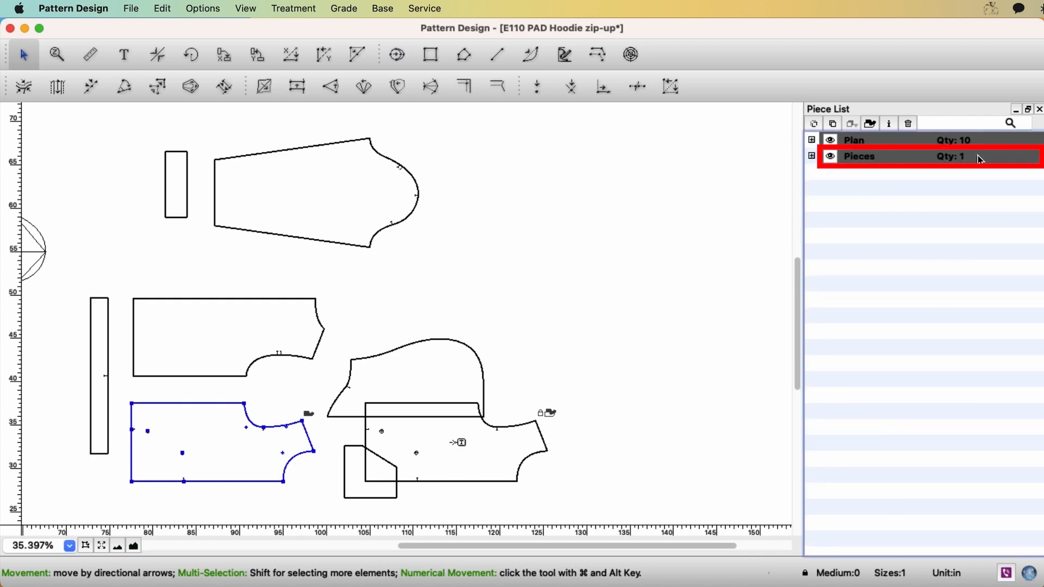
{"action": "left_click", "coordinate": [812, 156]}
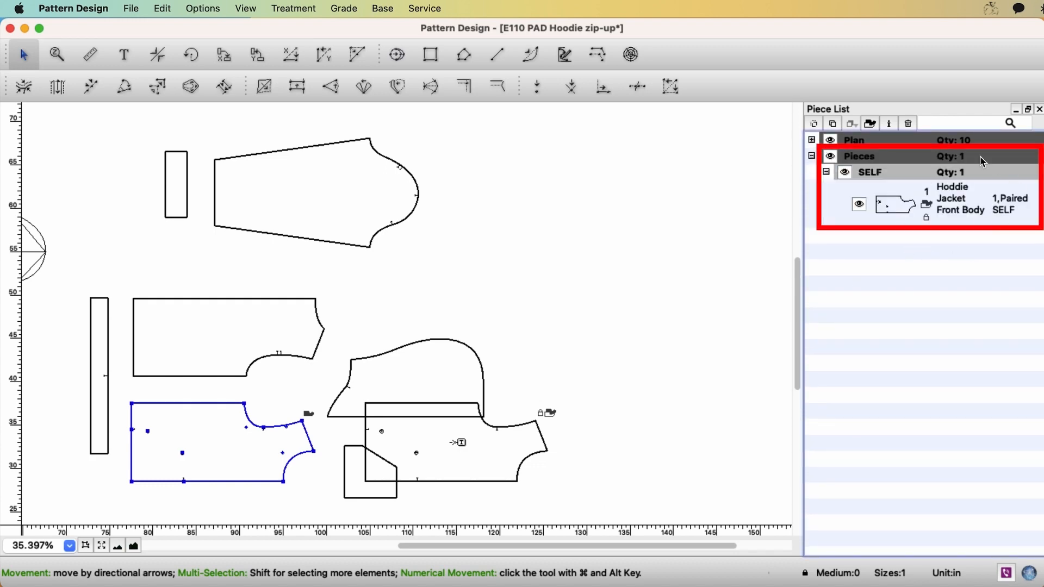
{"action": "left_click", "coordinate": [487, 483]}
{"action": "left_click_drag", "start_coordinate": [487, 483], "coordinate": [683, 477]}
{"action": "left_click_drag", "start_coordinate": [693, 384], "coordinate": [693, 383]}
{"action": "scroll", "coordinate": [696, 389], "scroll_direction": "up", "scroll_amount": 5}
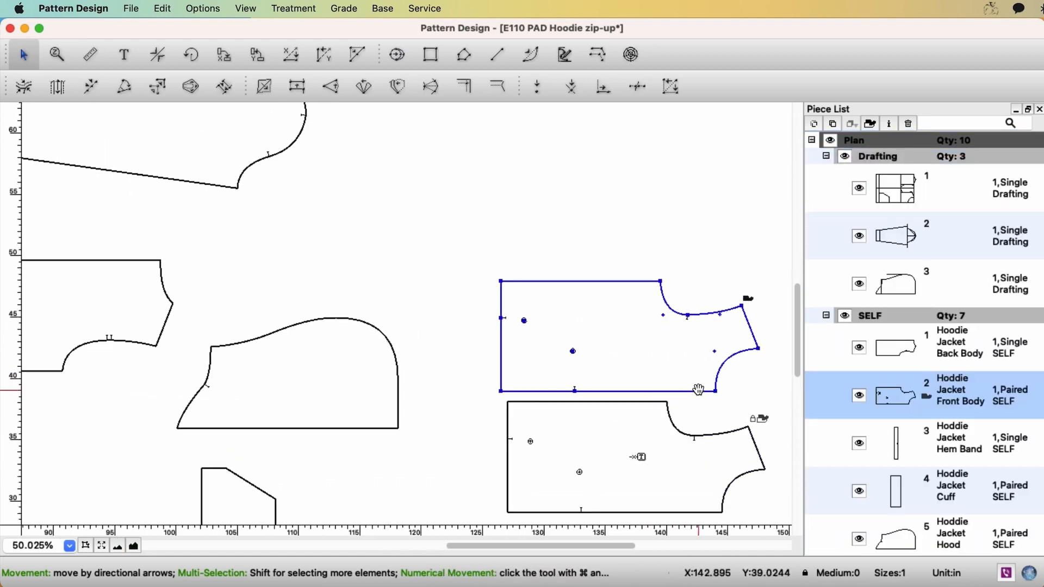
{"action": "scroll", "coordinate": [699, 394], "scroll_direction": "down", "scroll_amount": 1}
{"action": "left_click", "coordinate": [699, 395]}
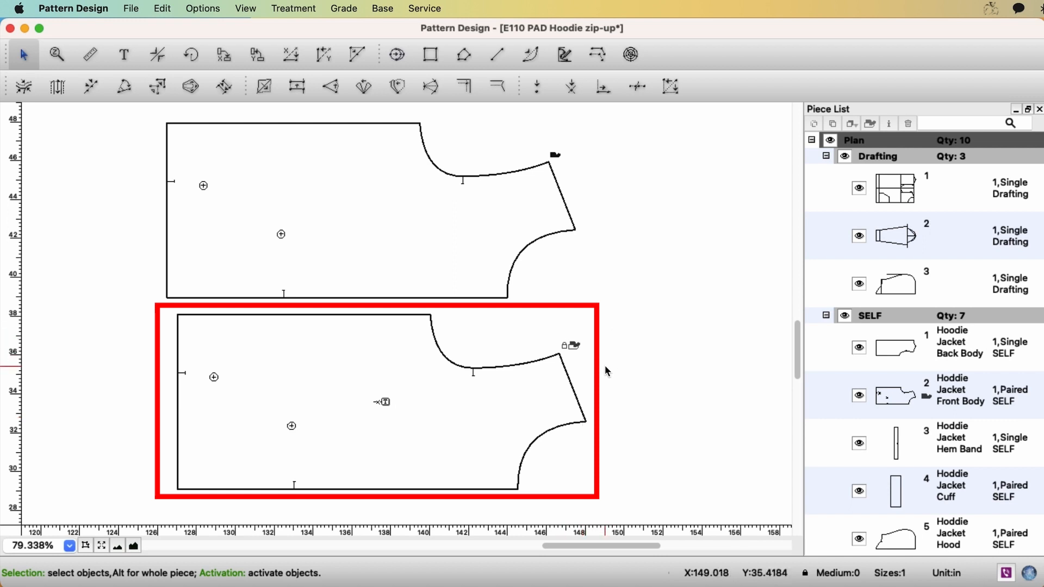
Try moving the neck-shoulder point of the master front body outward to test its link with the clone
{"action": "left_click", "coordinate": [577, 233]}
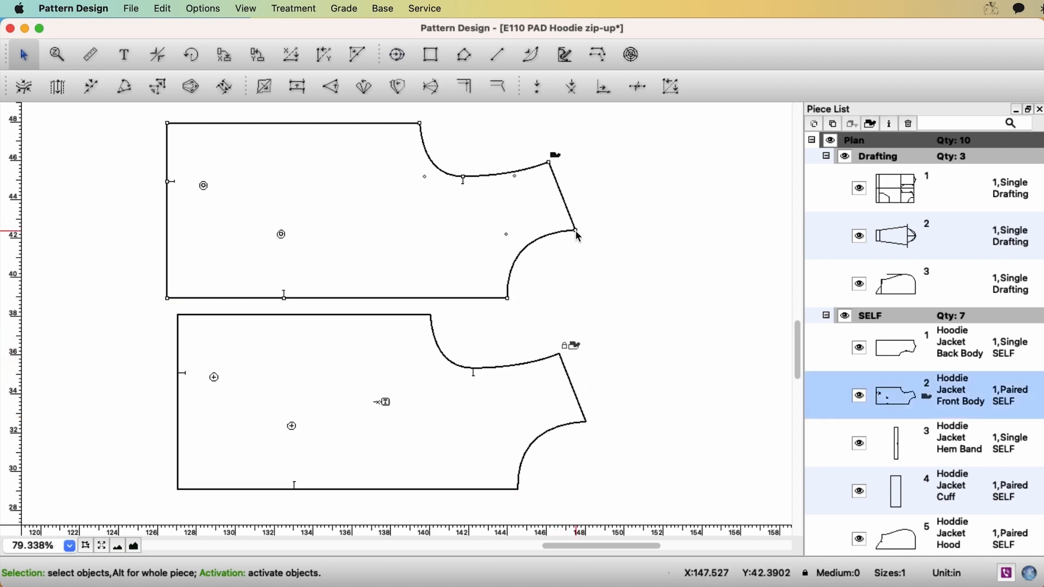
{"action": "left_click_drag", "start_coordinate": [578, 234], "coordinate": [652, 237]}
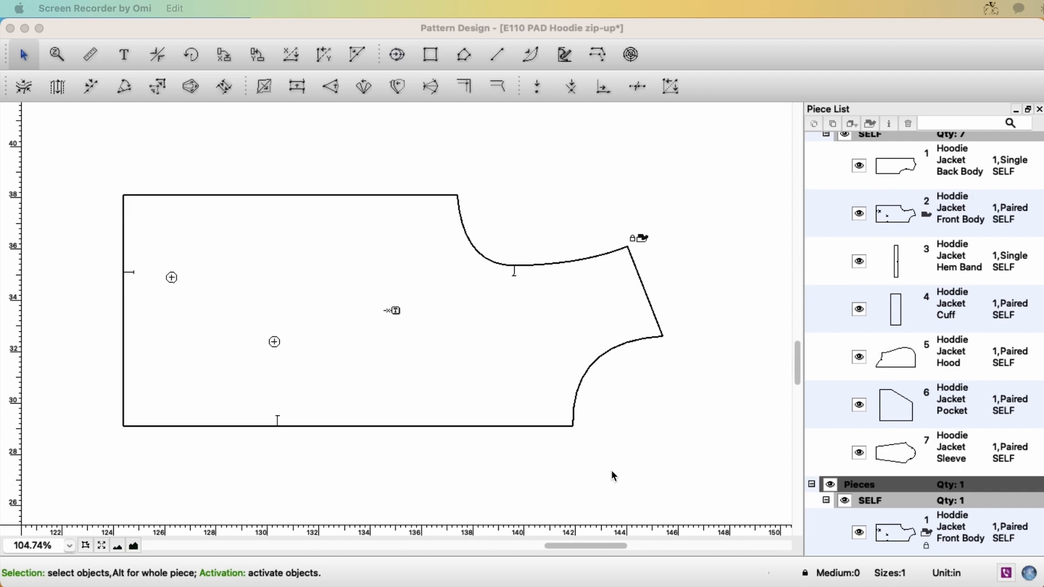
Add a 0.5 in seam allowance to the clone's side seam with a notch for the value on side 2
{"action": "left_click_drag", "start_coordinate": [93, 185], "coordinate": [484, 210]}
{"action": "left_click", "coordinate": [493, 96]}
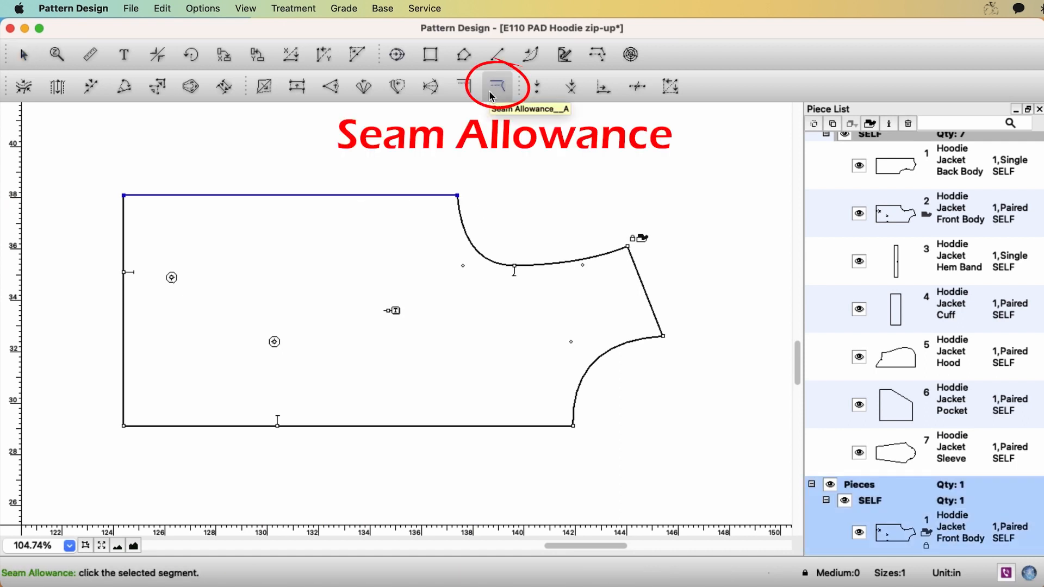
{"action": "left_click", "coordinate": [364, 202]}
{"action": "type", "text": "0.5"}
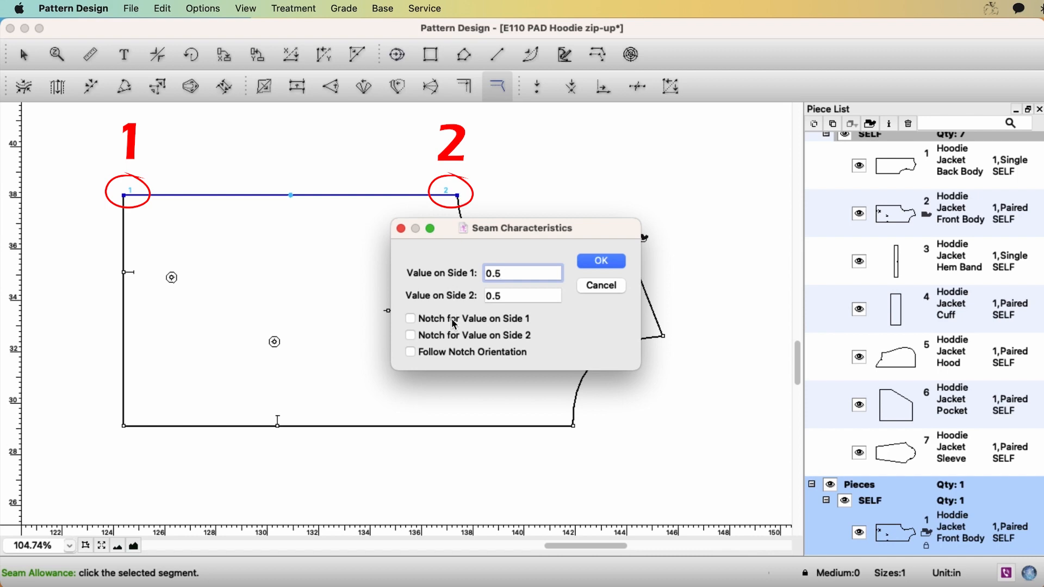
{"action": "left_click", "coordinate": [412, 336]}
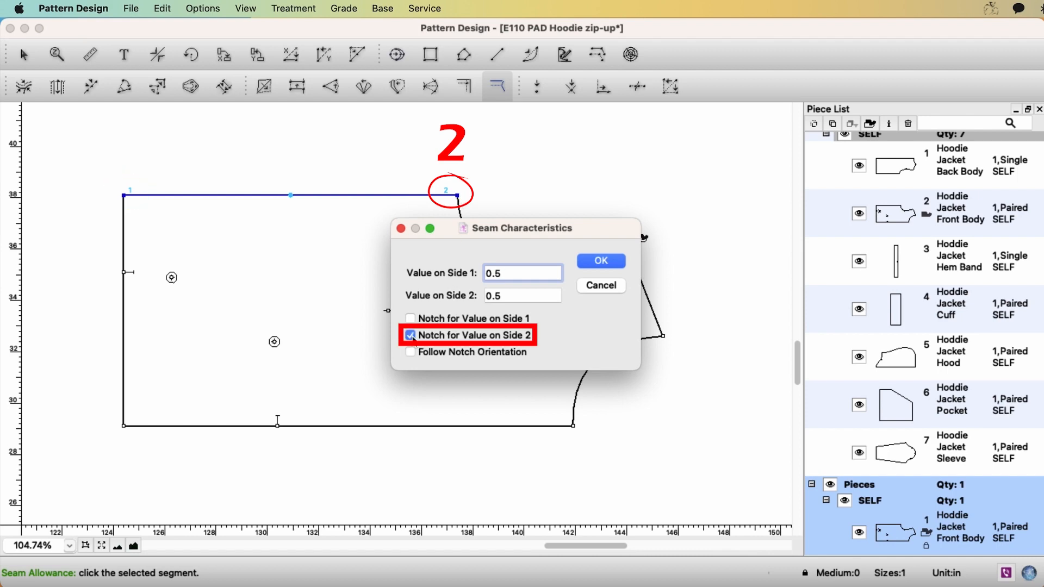
{"action": "left_click", "coordinate": [602, 261]}
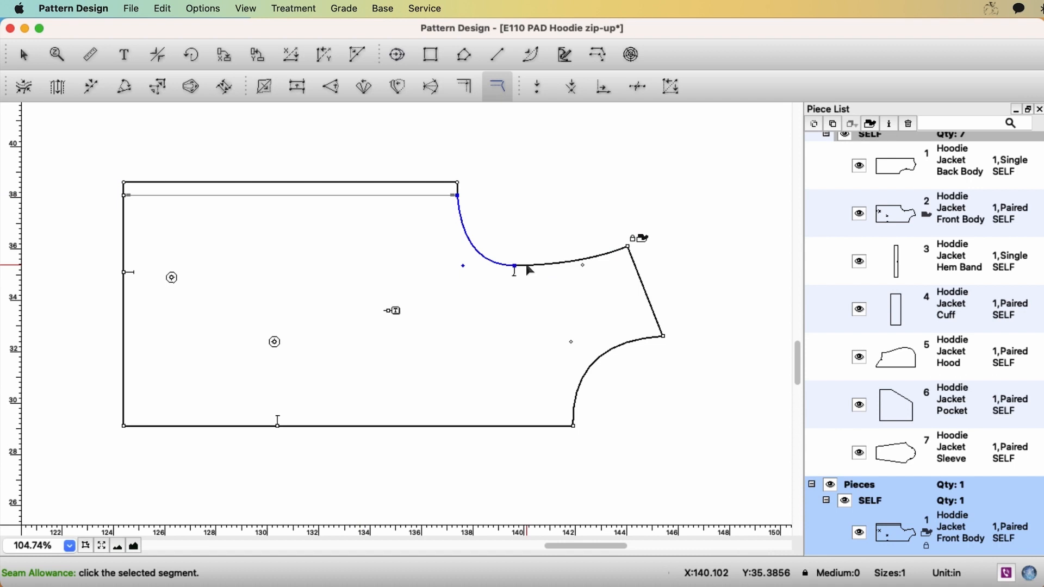
Add a 0.5 in seam allowance along both segments of the front body's armhole curve, with a notch for side 2
{"action": "left_click", "coordinate": [531, 271]}
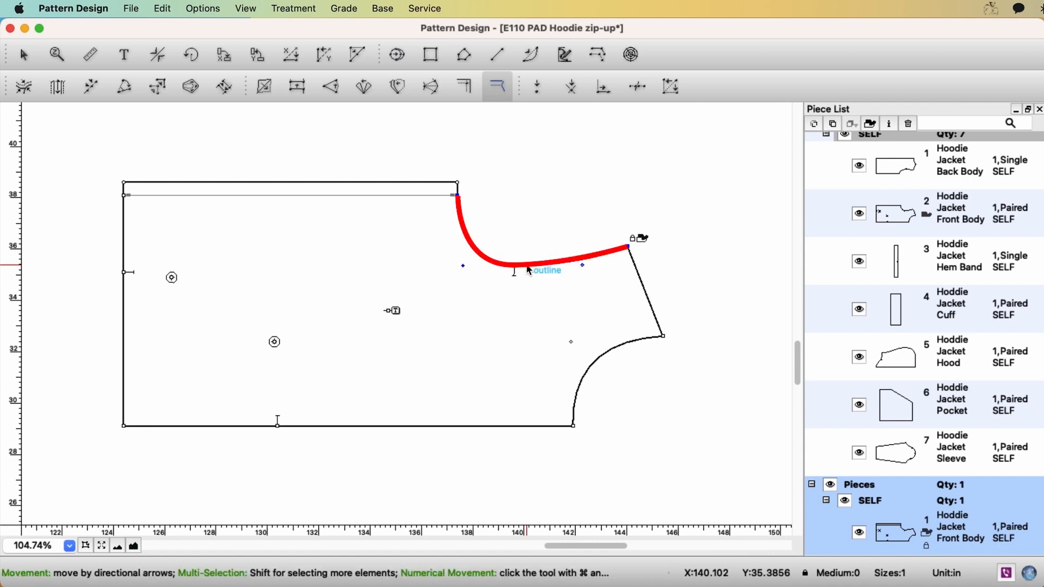
{"action": "left_click", "coordinate": [477, 235]}
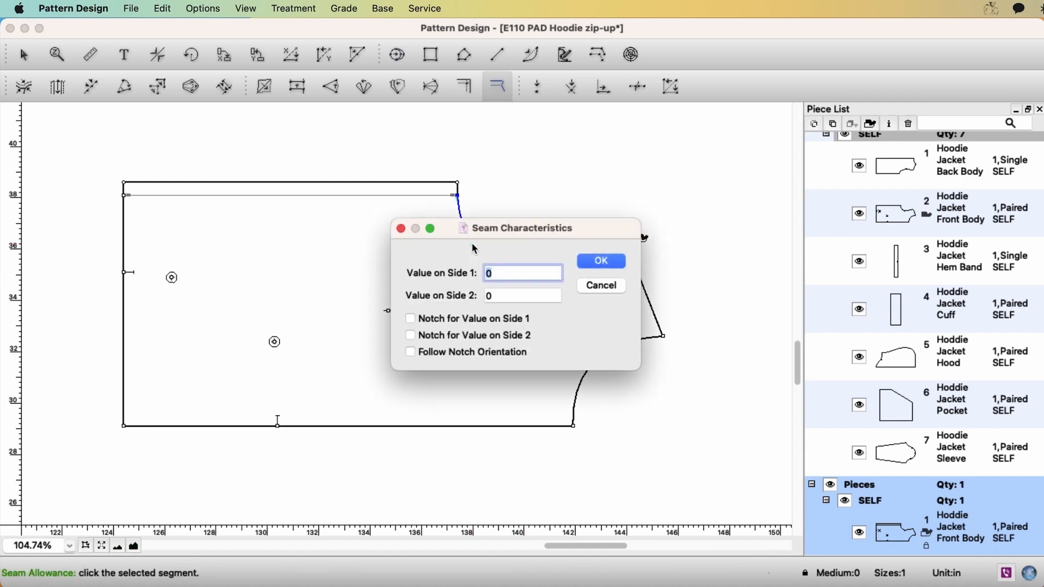
{"action": "type", "text": ".5"}
{"action": "left_click", "coordinate": [462, 336]}
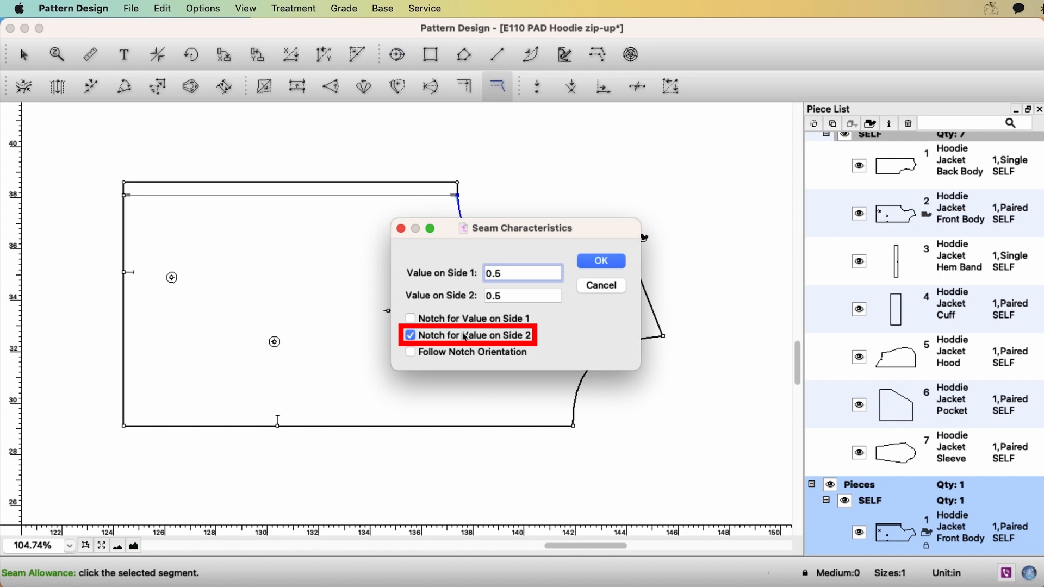
{"action": "left_click", "coordinate": [610, 261]}
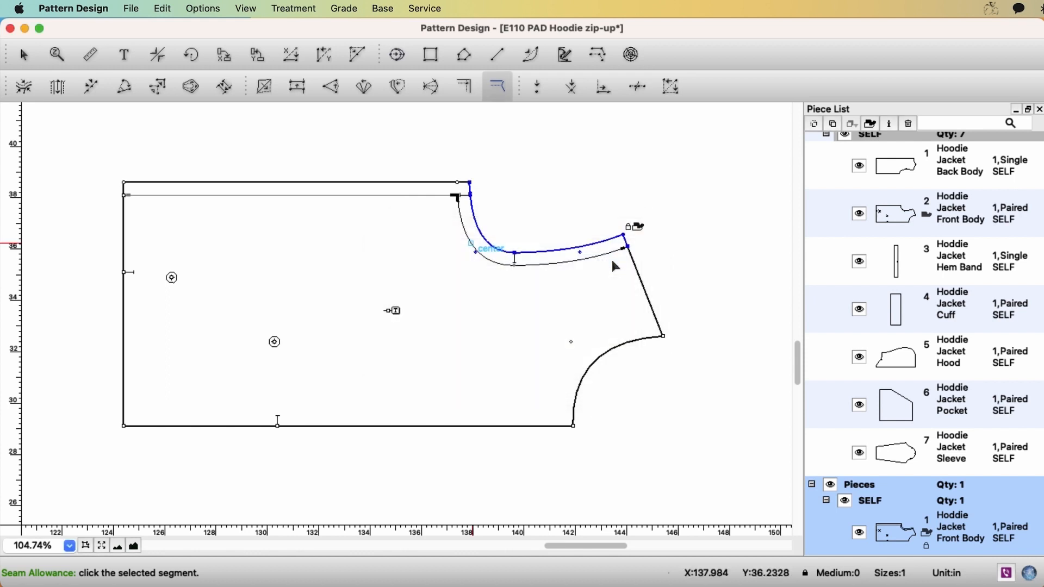
Add a 0.5 in seam allowance to the front body's shoulder edge with notches for both side values
{"action": "left_click", "coordinate": [640, 273]}
{"action": "type", "text": "0.5"}
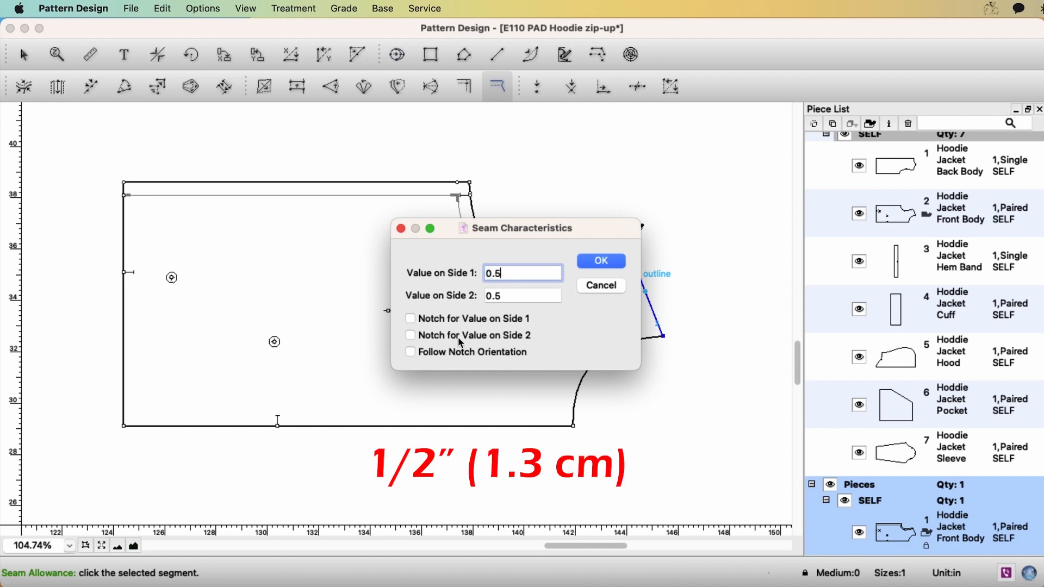
{"action": "left_click", "coordinate": [411, 319]}
{"action": "left_click", "coordinate": [410, 336]}
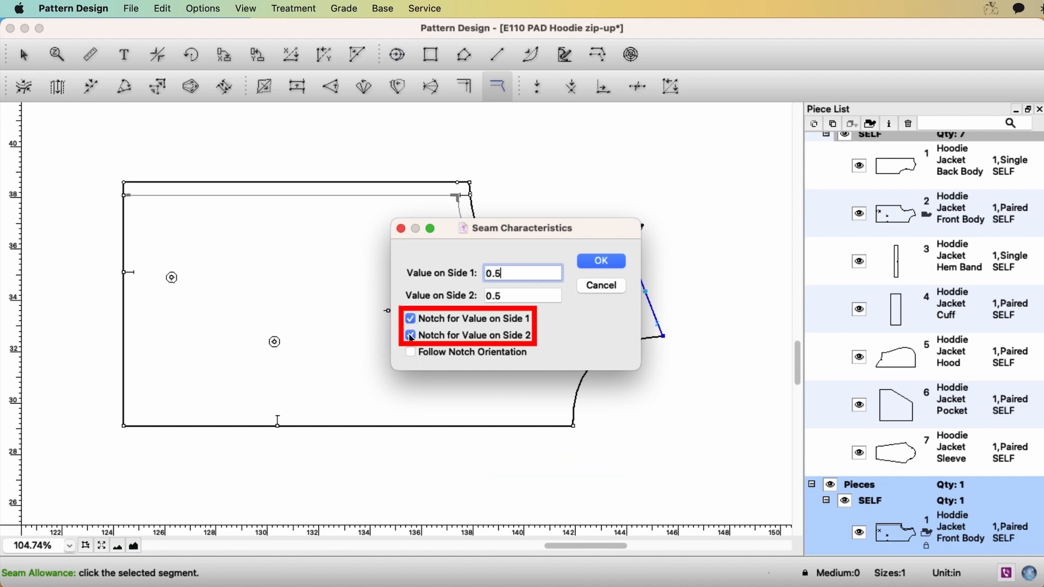
{"action": "left_click", "coordinate": [609, 260]}
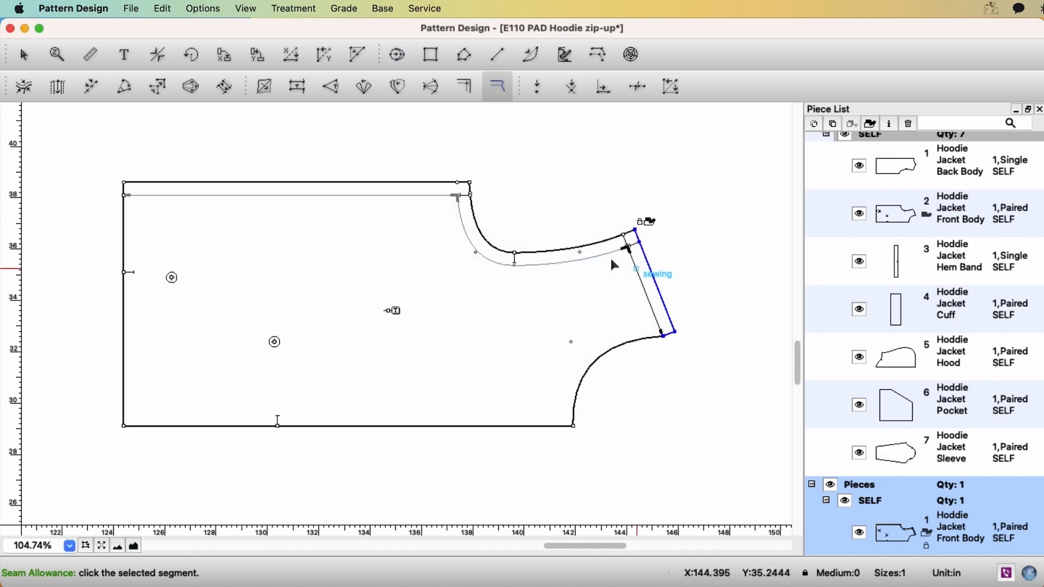
Add a 0.313 in seam allowance to the front body clone's neckline curve with a notch for the value on side 1
{"action": "left_click", "coordinate": [641, 344]}
{"action": "type", "text": "0.3"}
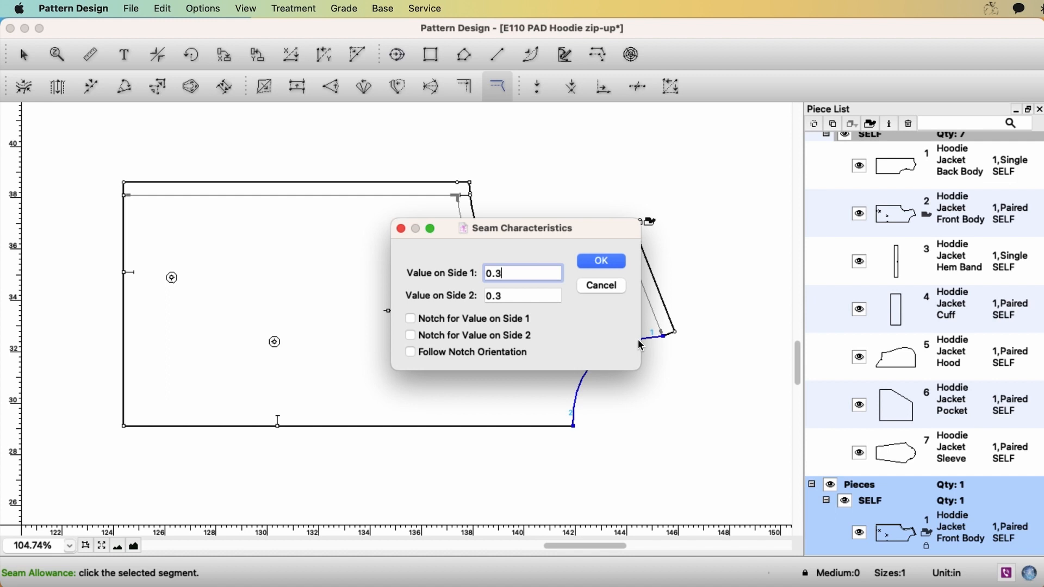
{"action": "type", "text": "13"}
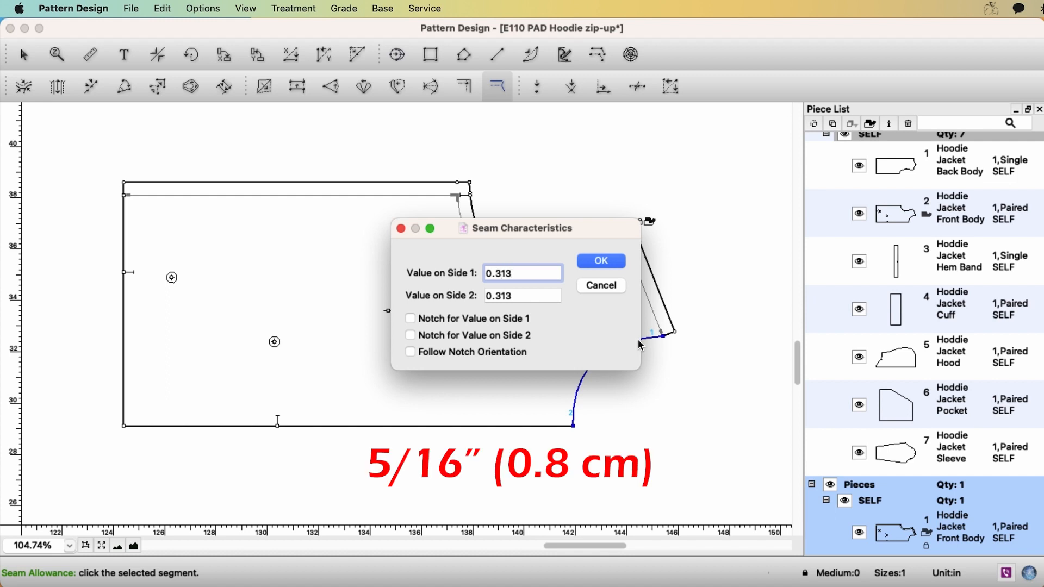
{"action": "left_click", "coordinate": [446, 320]}
{"action": "left_click", "coordinate": [603, 261]}
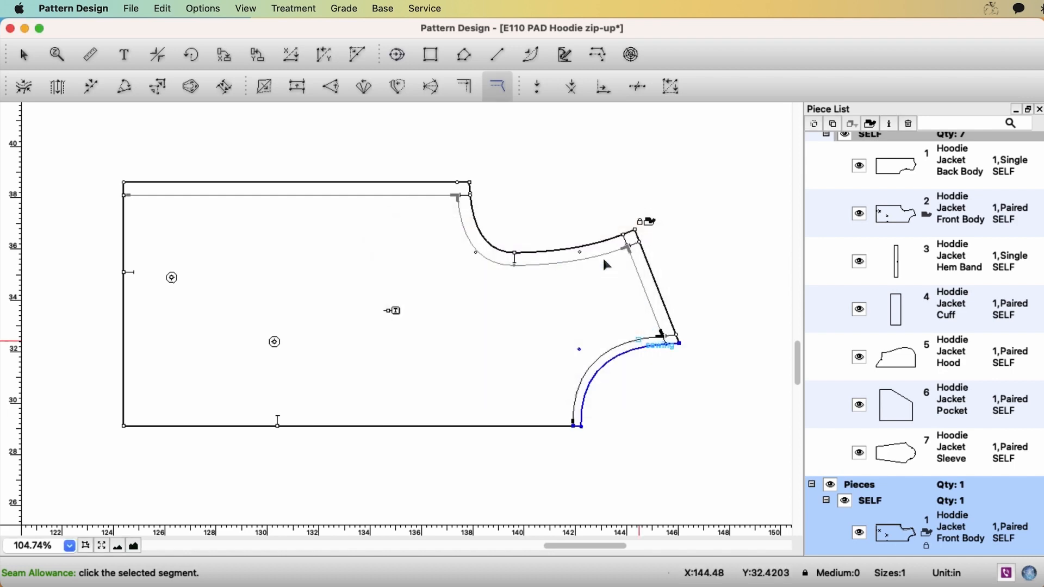
{"action": "key", "text": "Escape"}
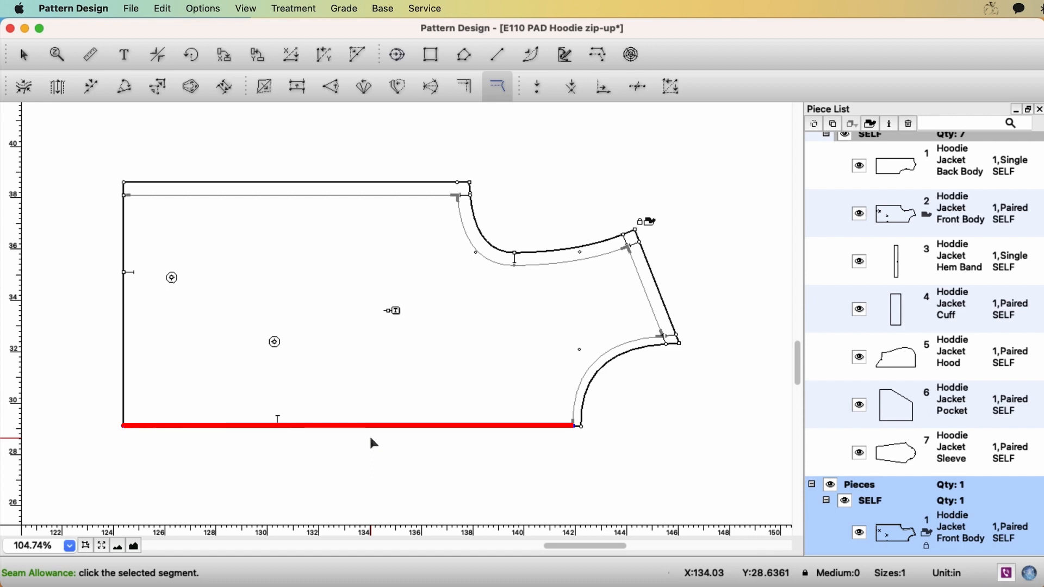
Add a 0.5 in seam allowance to the front body clone's hem edge with notches for the values on both sides
{"action": "left_click", "coordinate": [128, 245]}
{"action": "left_click", "coordinate": [127, 244]}
{"action": "type", "text": "0.5"}
{"action": "left_click", "coordinate": [411, 319]}
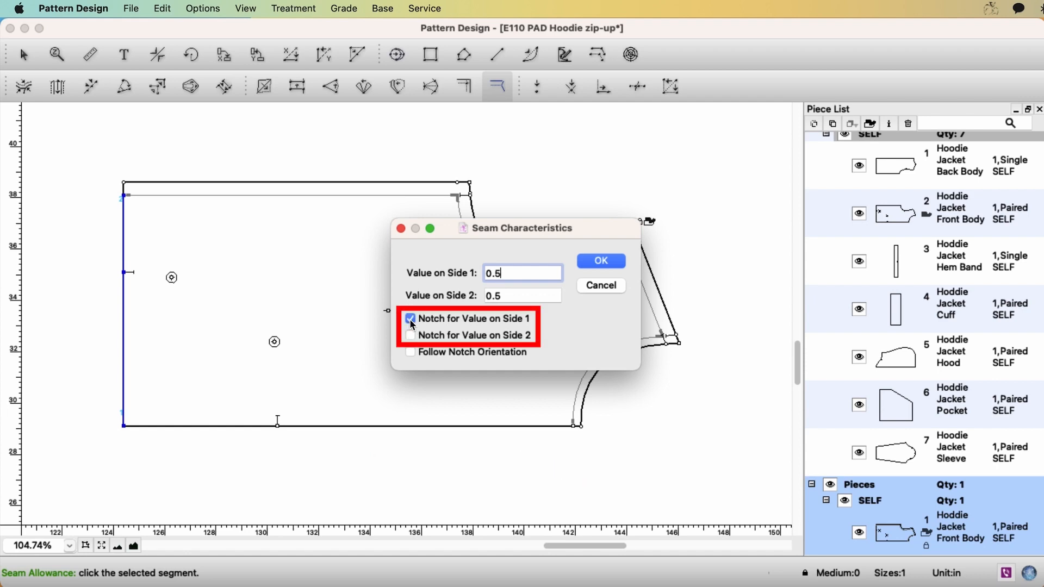
{"action": "left_click", "coordinate": [413, 337]}
{"action": "left_click", "coordinate": [612, 267]}
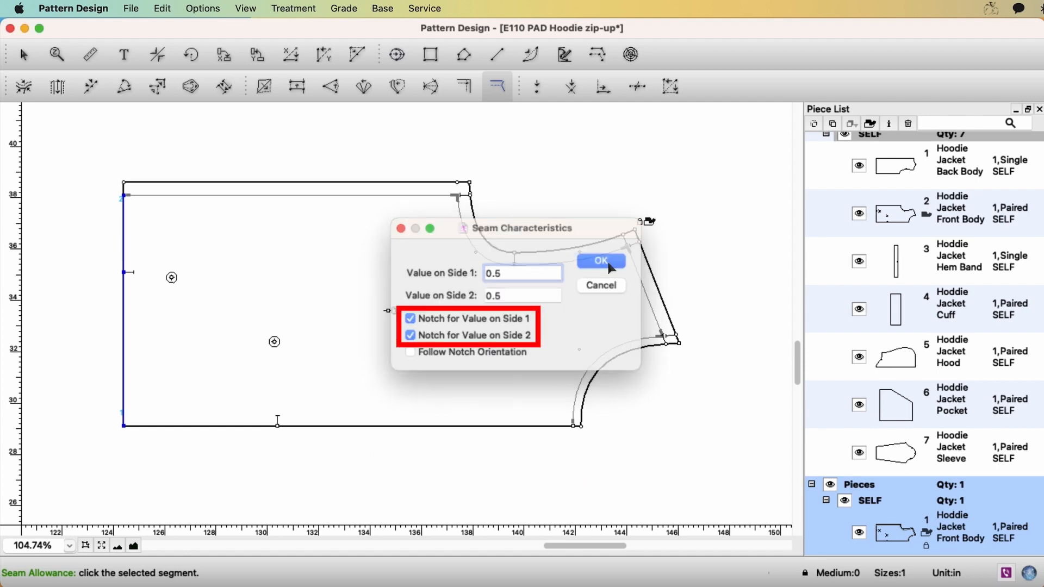
Create a piece clone of the back body set to be editable from master only
{"action": "left_click", "coordinate": [105, 547]}
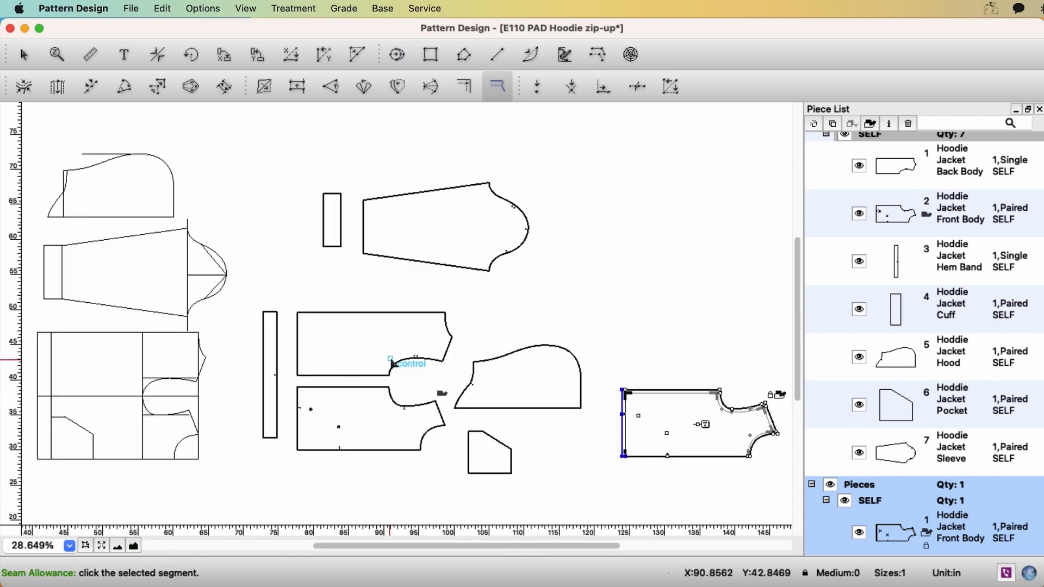
{"action": "left_click", "coordinate": [411, 361]}
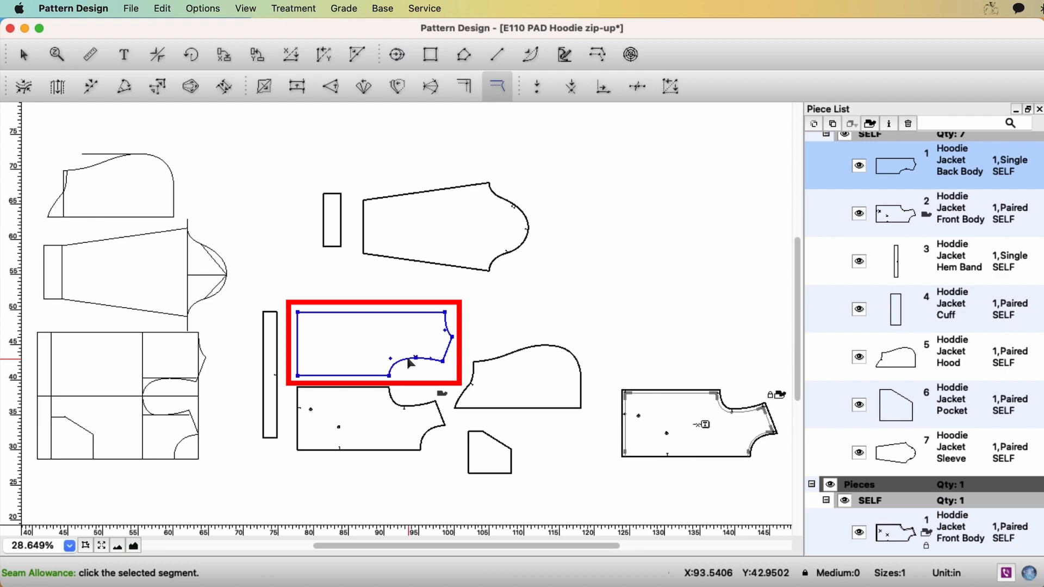
{"action": "key", "text": "ctrl+e"}
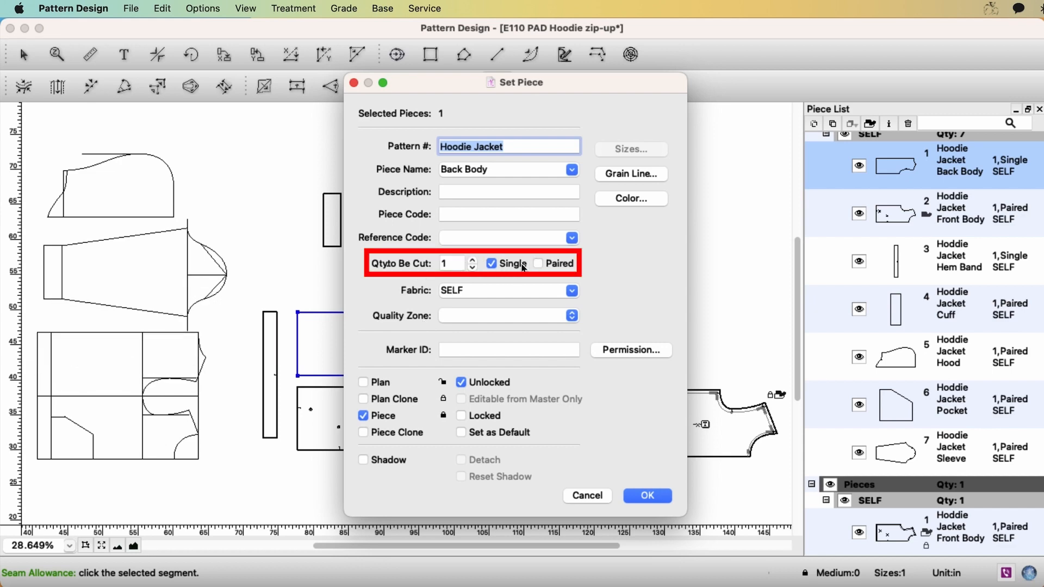
{"action": "left_click", "coordinate": [363, 433]}
{"action": "left_click", "coordinate": [462, 400]}
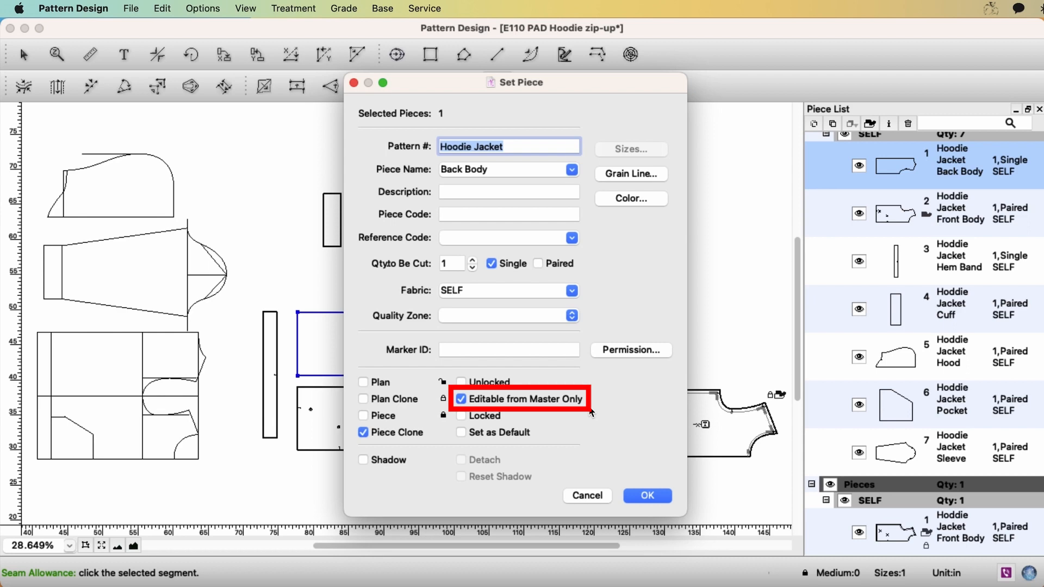
{"action": "left_click", "coordinate": [649, 495]}
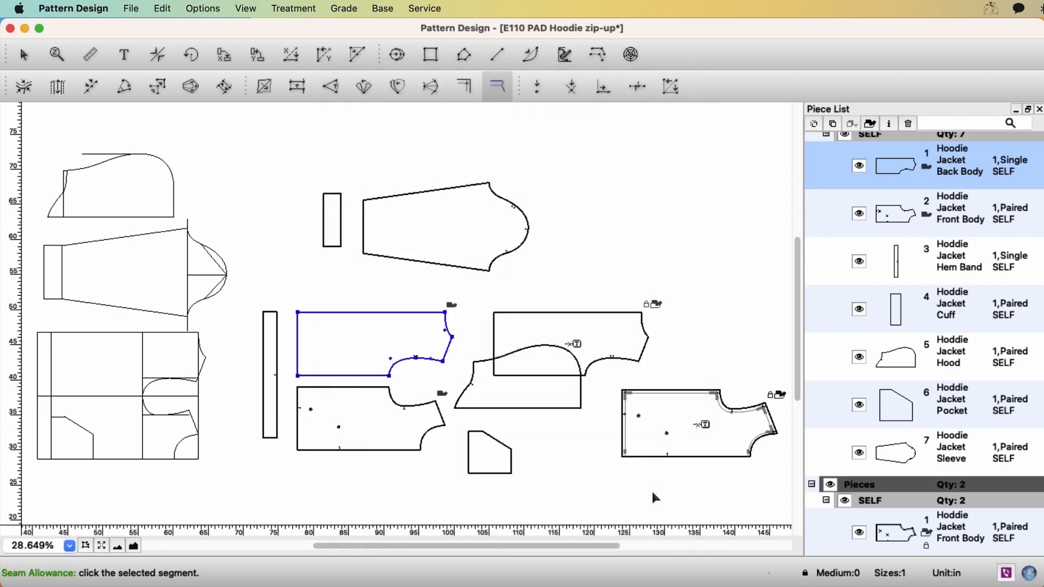
Move the back body clone clear of the hood, directly above the front body clone
{"action": "left_click_drag", "start_coordinate": [601, 362], "coordinate": [728, 351]}
{"action": "left_click", "coordinate": [57, 55]}
{"action": "left_click_drag", "start_coordinate": [601, 286], "coordinate": [794, 468]}
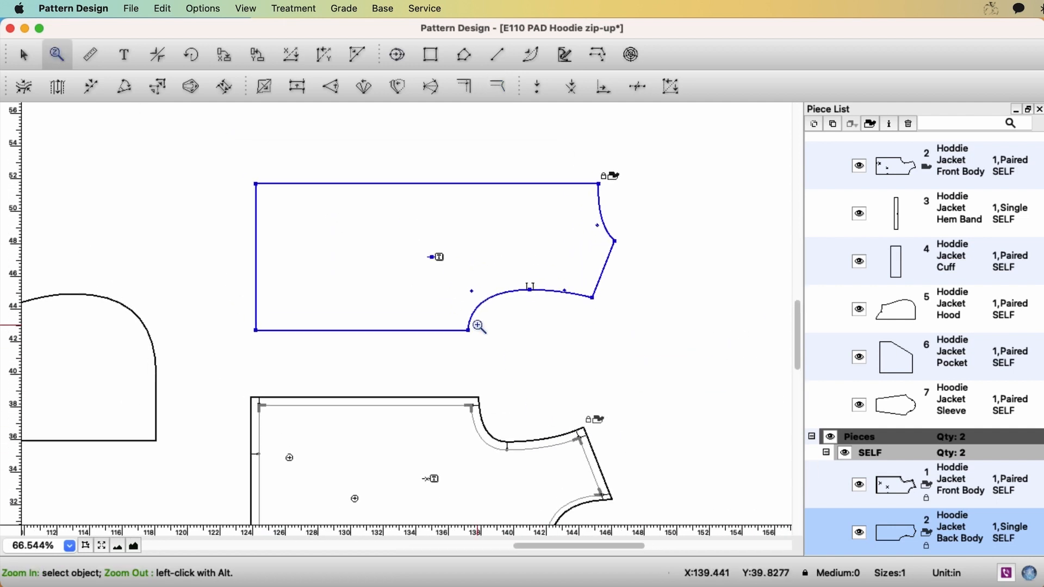
{"action": "key", "text": "Escape"}
Add a 0.313 in seam allowance to the back body clone's neckline curve without notches
{"action": "left_click_drag", "start_coordinate": [234, 197], "coordinate": [619, 234]}
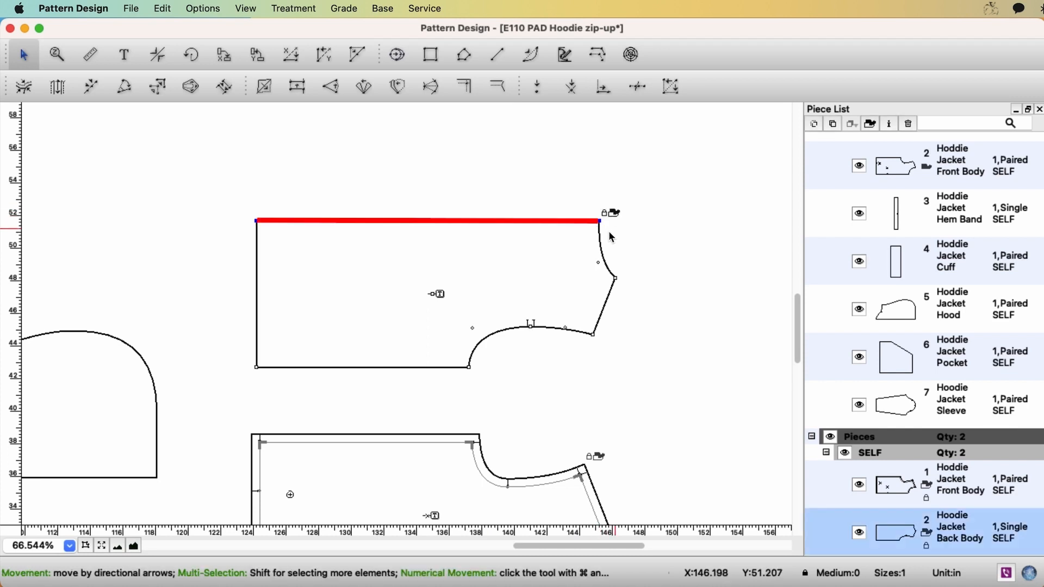
{"action": "left_click", "coordinate": [603, 235]}
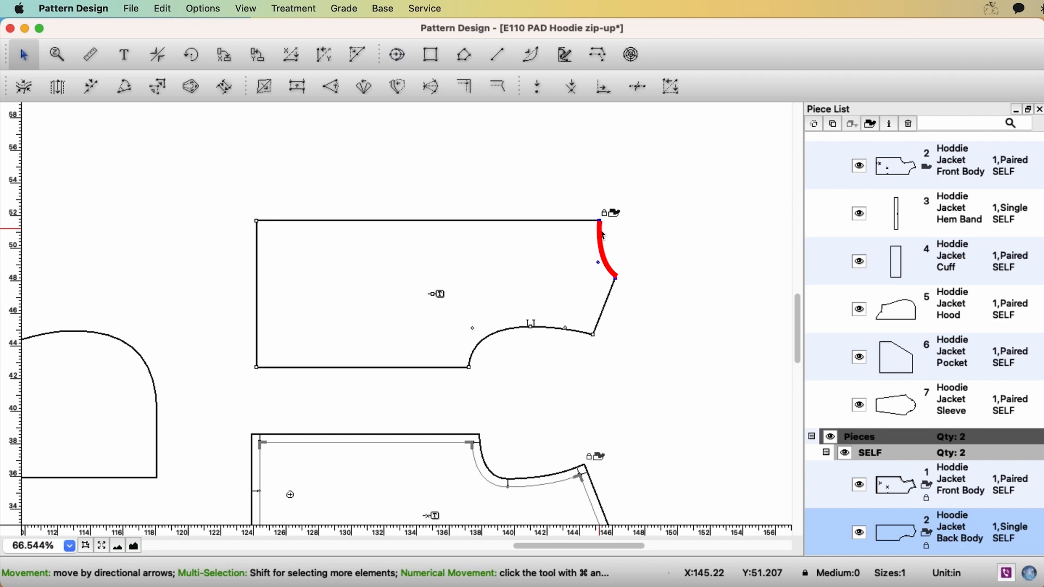
{"action": "key", "text": "a"}
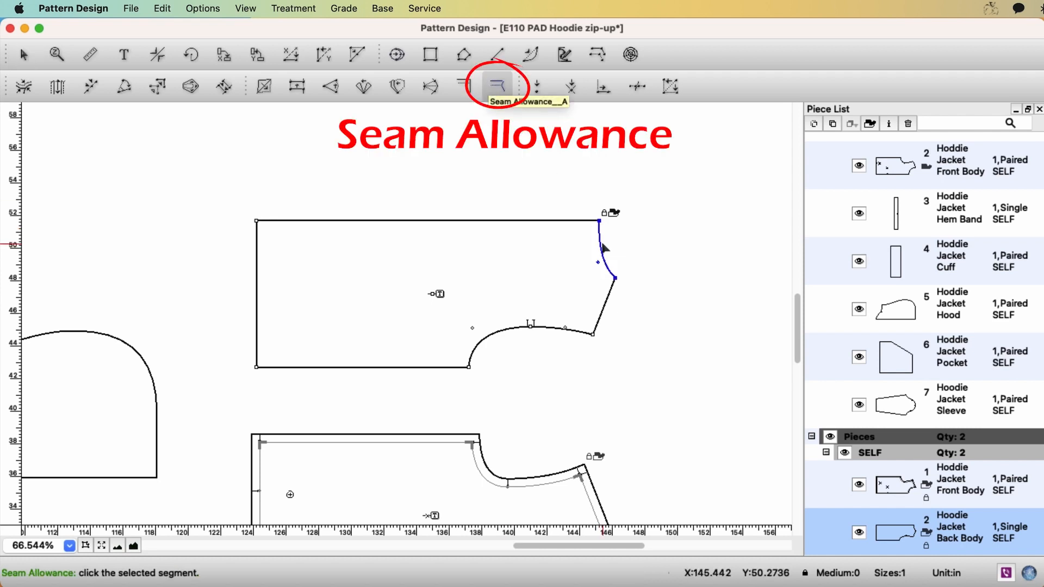
{"action": "left_click", "coordinate": [604, 248]}
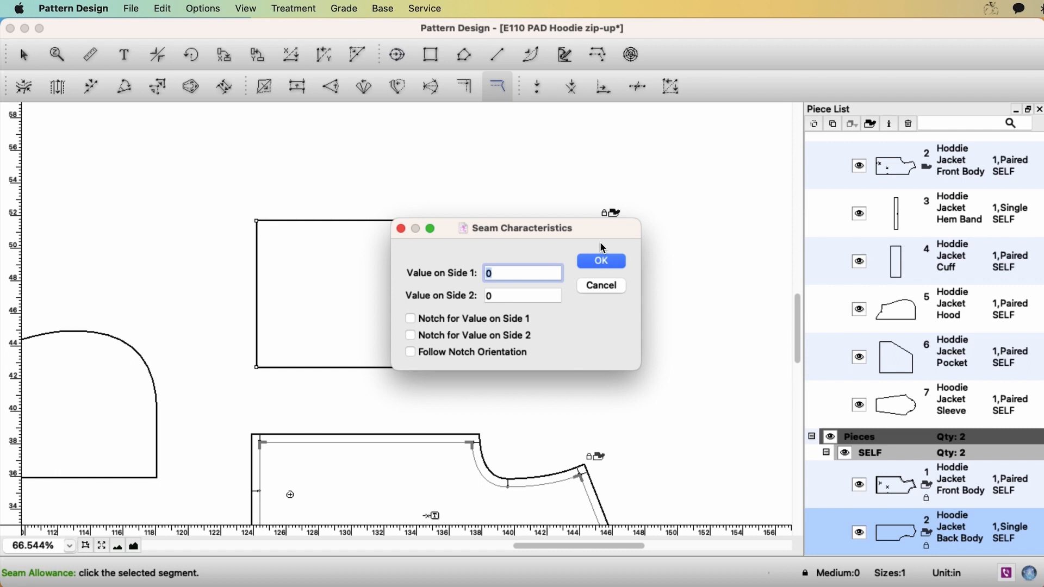
{"action": "type", "text": "0.313"}
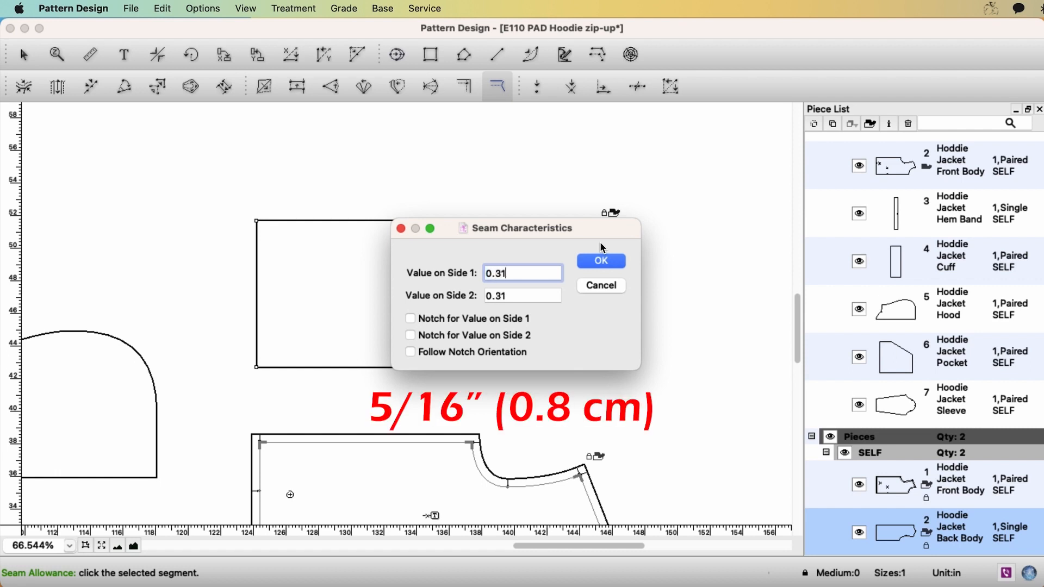
{"action": "left_click", "coordinate": [602, 261]}
Add a 0.5 in seam allowance to the back body clone's shoulder edge with notches for the values on both sides
{"action": "left_click", "coordinate": [612, 294]}
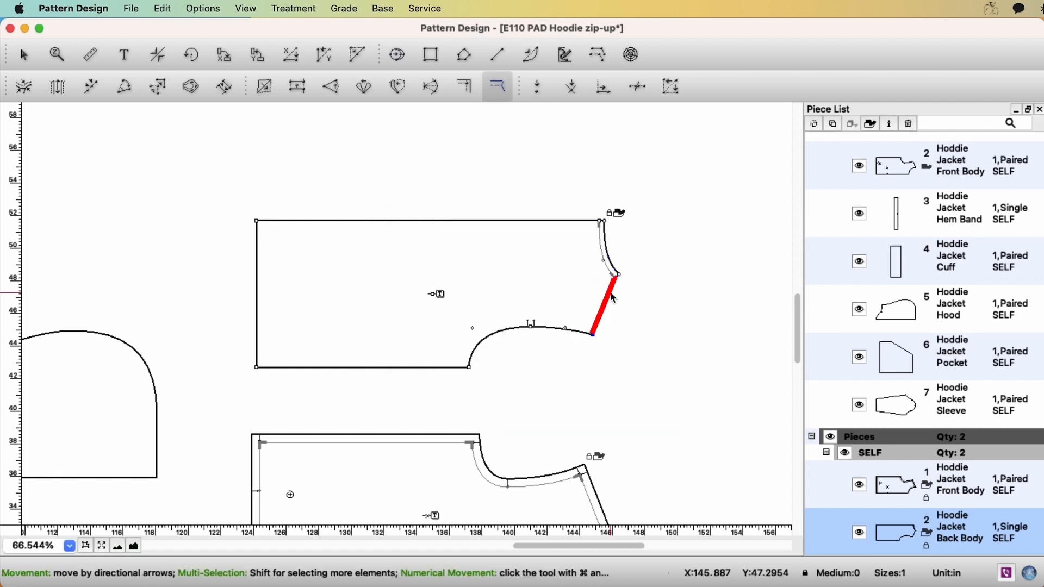
{"action": "left_click", "coordinate": [613, 298]}
{"action": "type", "text": "0.5"}
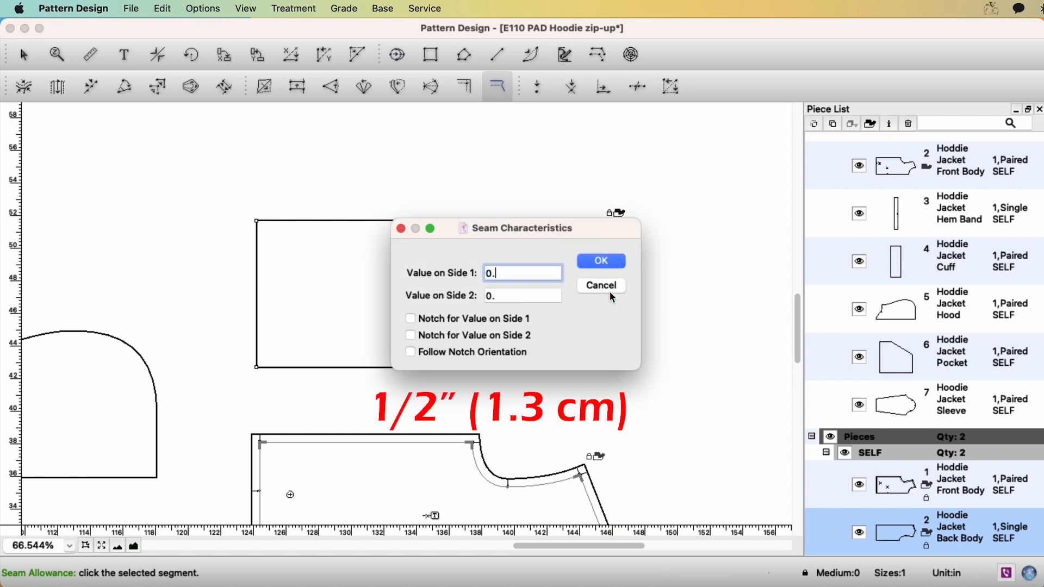
{"action": "left_click", "coordinate": [500, 322]}
{"action": "left_click", "coordinate": [502, 336]}
{"action": "left_click", "coordinate": [603, 262]}
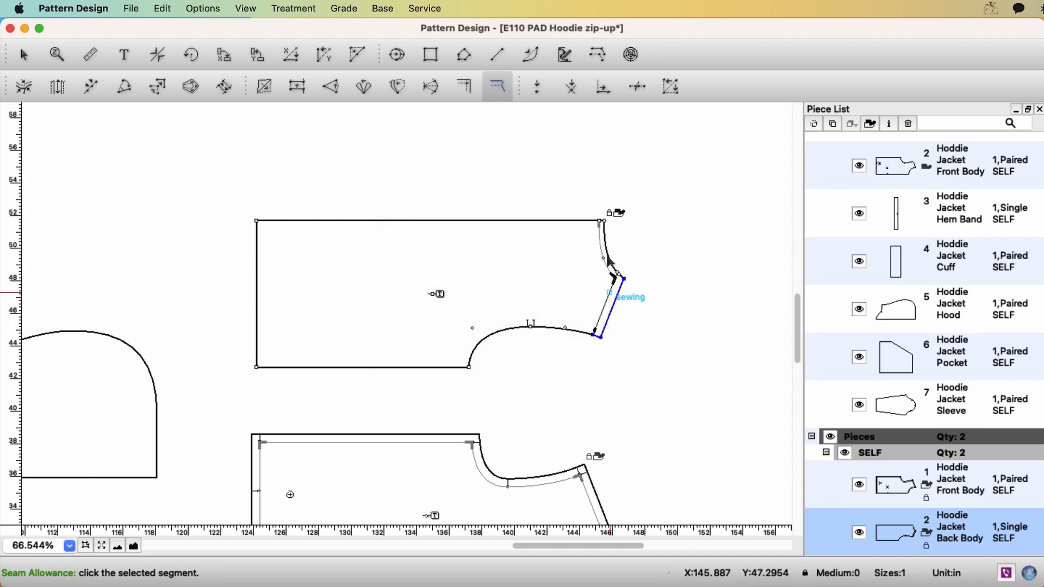
Add a 0.5 in seam allowance along the back body clone's armhole curve with a notch for the value on side 1
{"action": "left_click", "coordinate": [508, 329]}
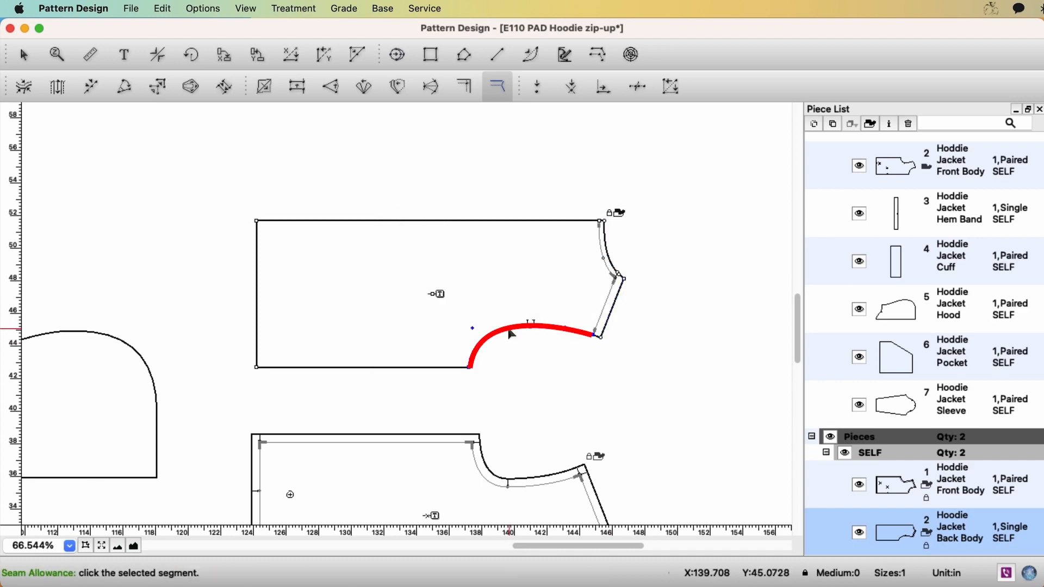
{"action": "type", "text": "0.5"}
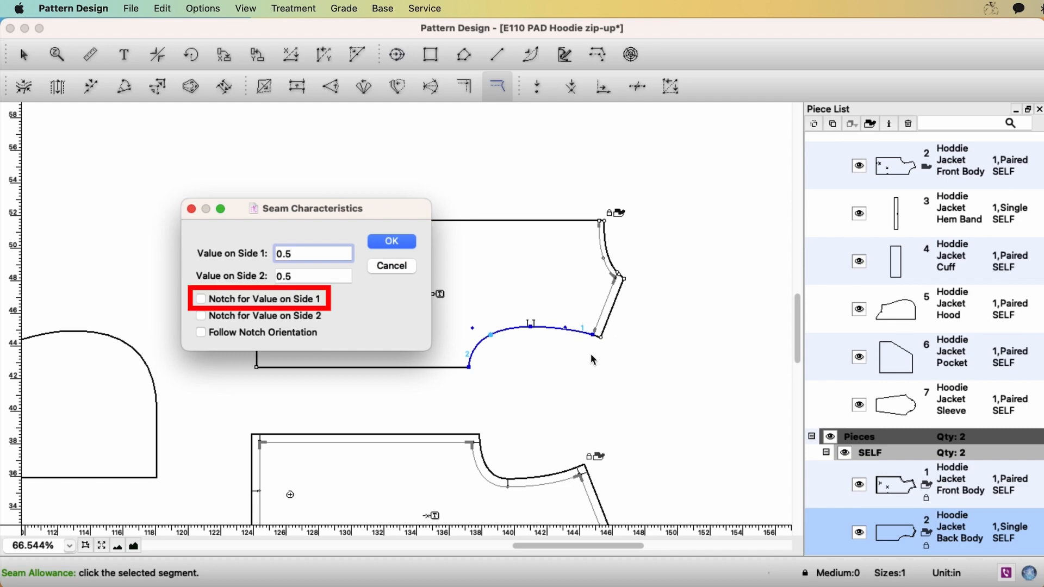
{"action": "left_click", "coordinate": [201, 300]}
{"action": "left_click", "coordinate": [392, 241]}
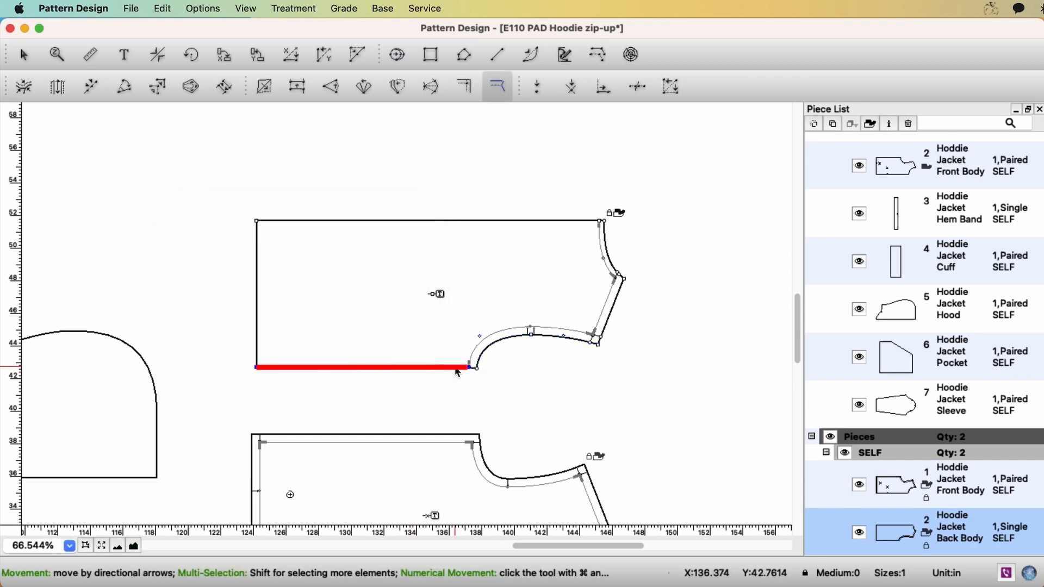
Add a 0.5 in seam allowance to the back body clone's side seam
{"action": "left_click", "coordinate": [456, 370]}
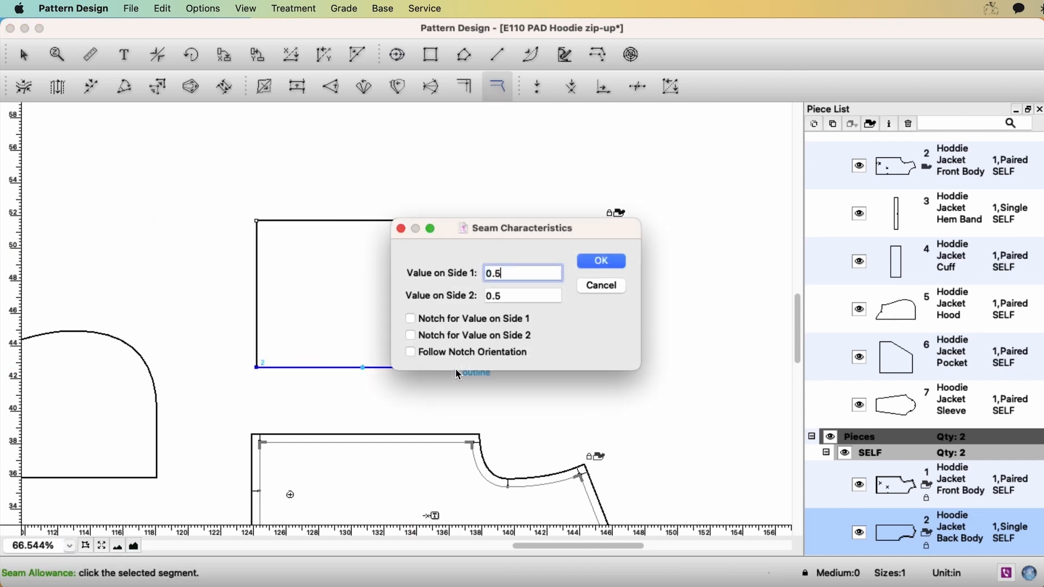
{"action": "left_click", "coordinate": [602, 263]}
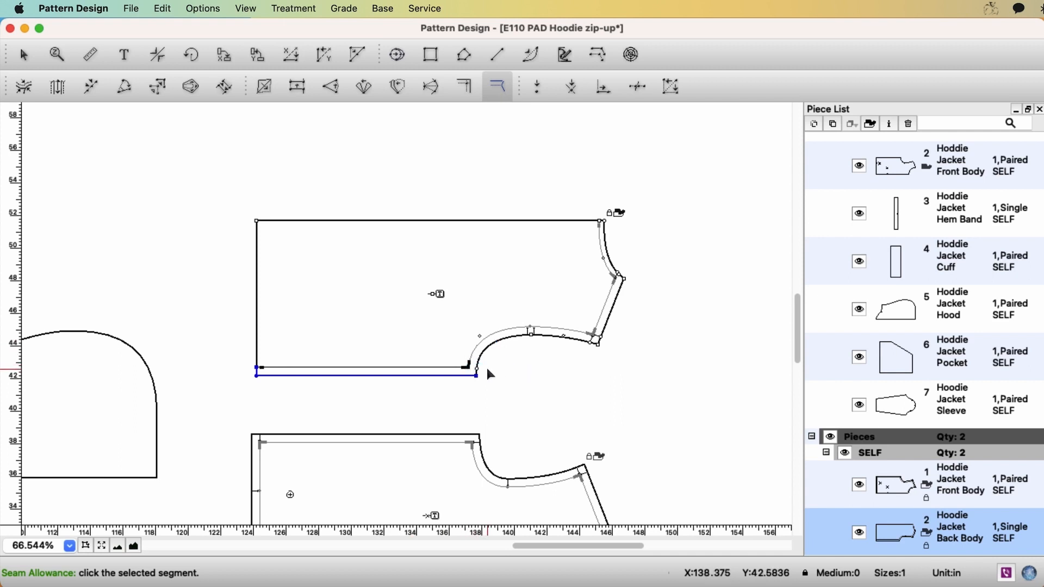
{"action": "key", "text": "Escape"}
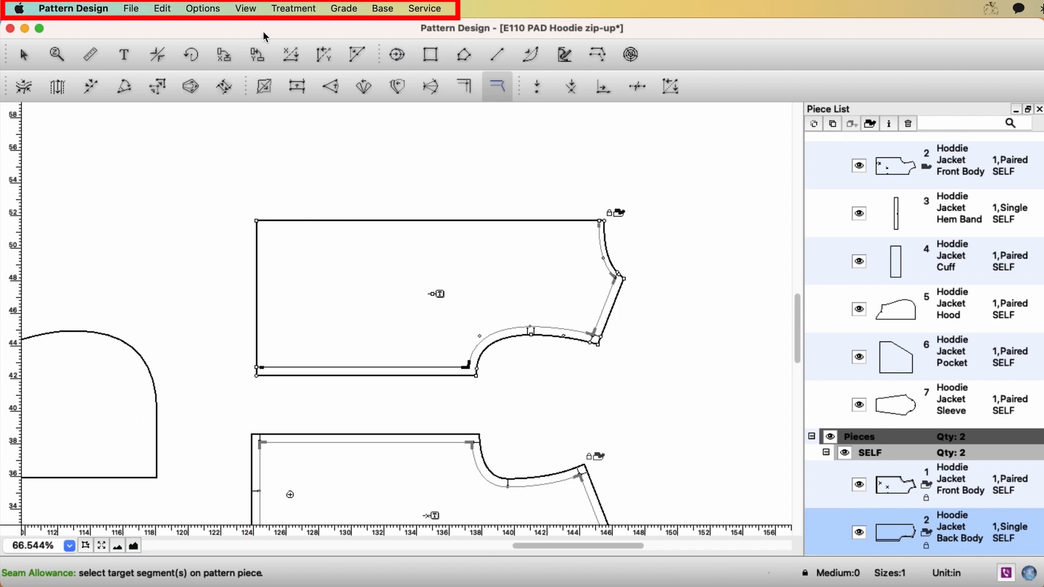
Reopen the seam characteristics of the back body clone's side seam and enable the notch for the value on side 1
{"action": "left_click", "coordinate": [293, 9]}
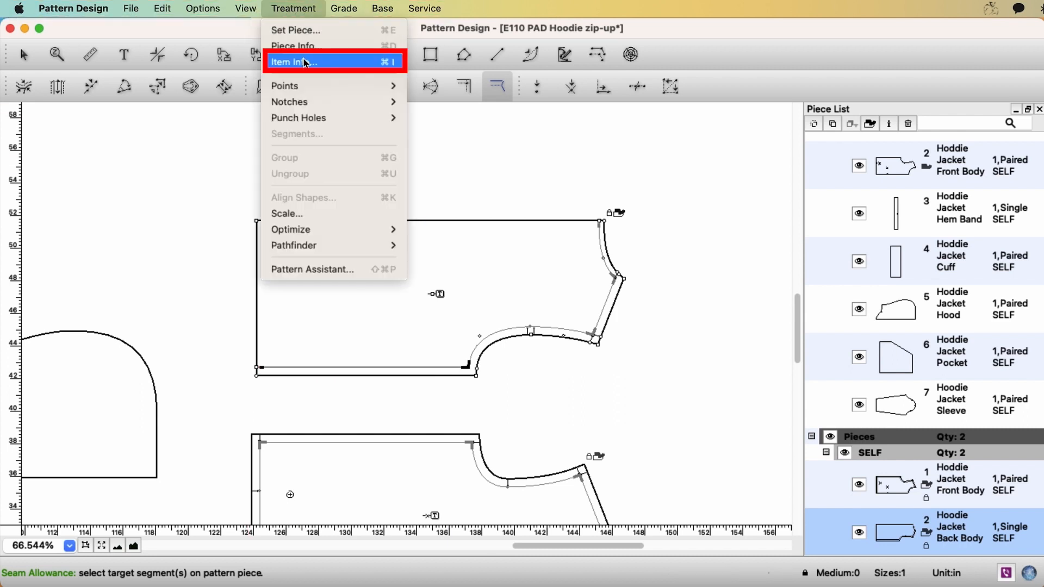
{"action": "left_click", "coordinate": [313, 62]}
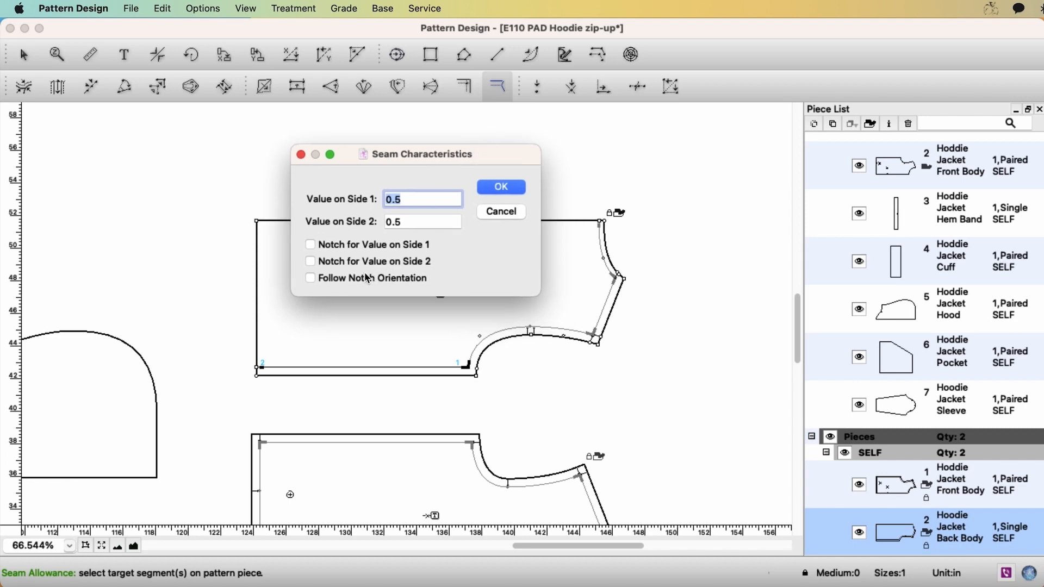
{"action": "left_click", "coordinate": [310, 246]}
{"action": "left_click", "coordinate": [503, 213]}
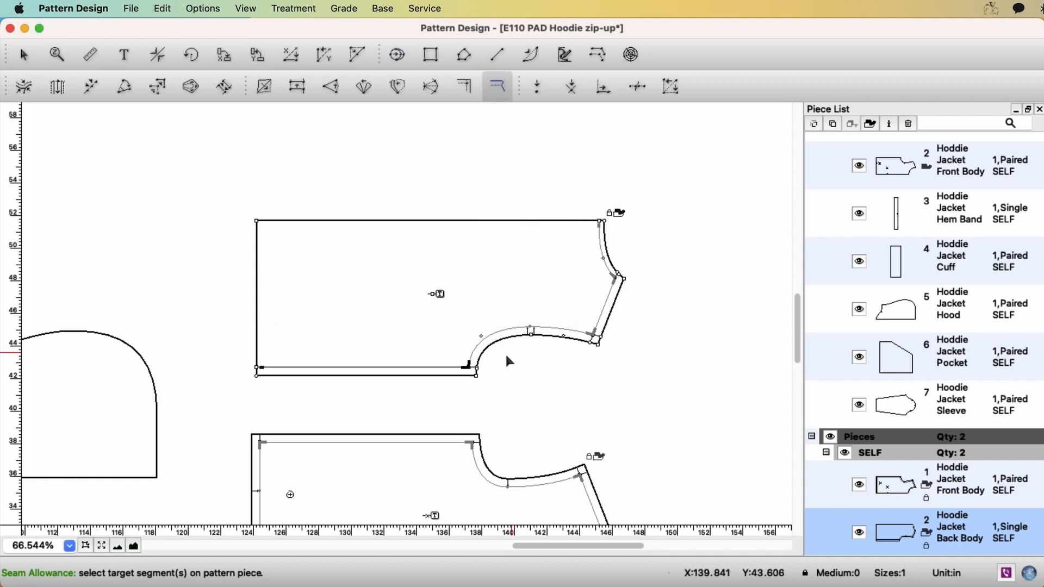
Add a 0.5 in seam allowance to the back body clone's hem edge with a notch for the value on side 1
{"action": "left_click", "coordinate": [260, 345]}
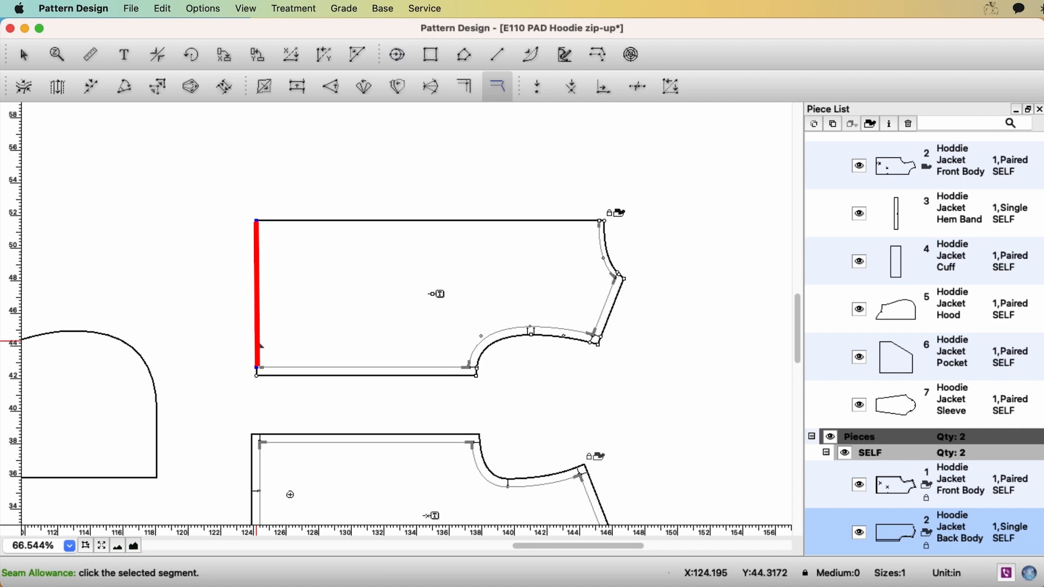
{"action": "left_click", "coordinate": [260, 345]}
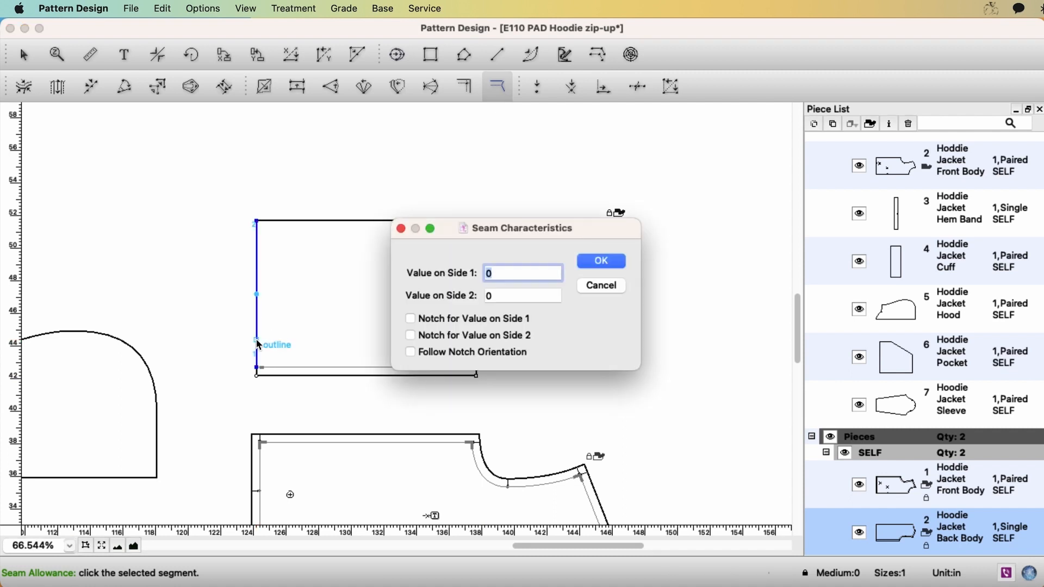
{"action": "type", "text": "0.5"}
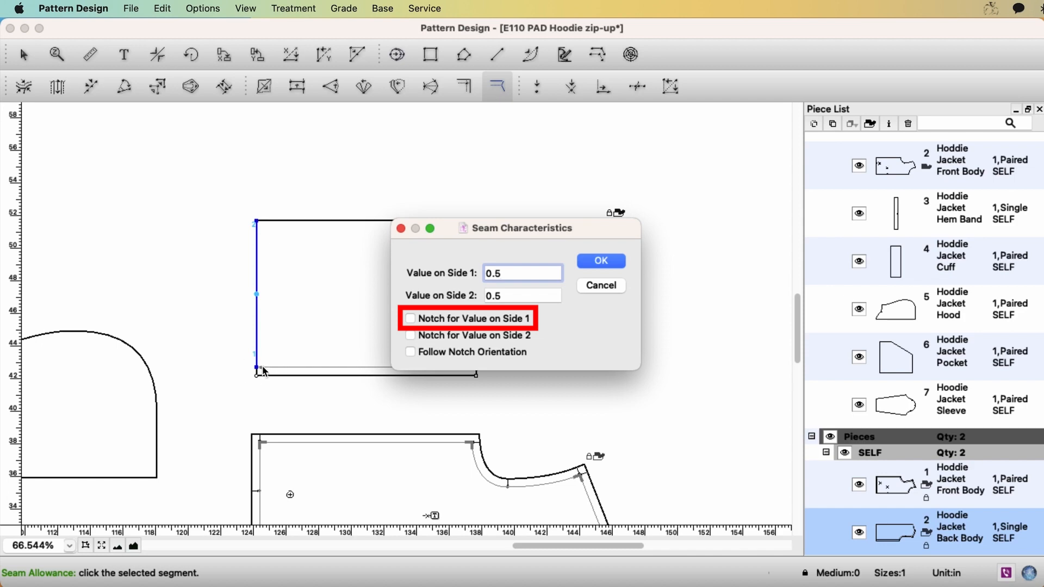
{"action": "left_click", "coordinate": [441, 321]}
{"action": "left_click", "coordinate": [610, 263]}
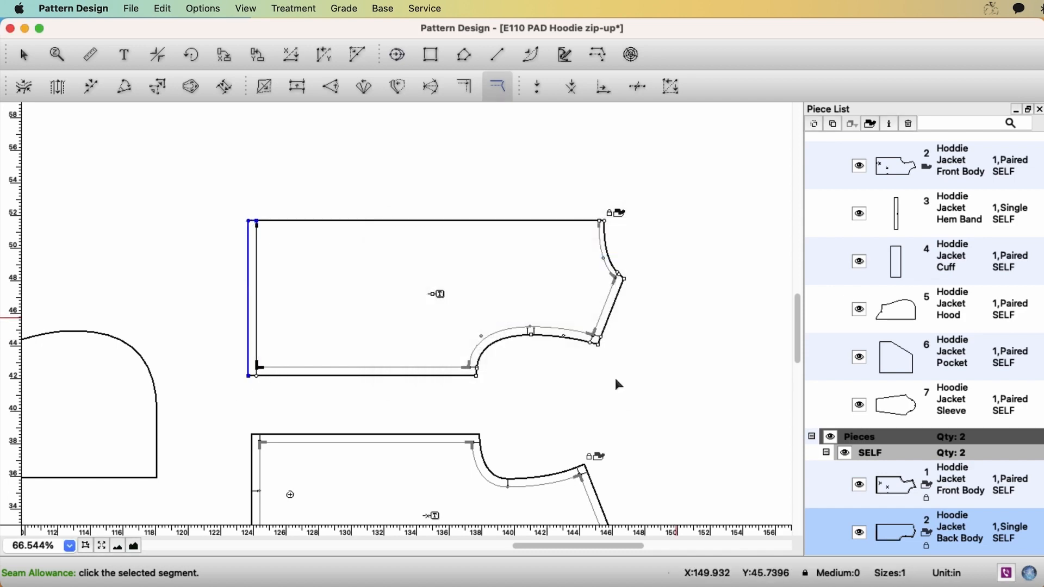
Select the shoulder seams of the front and back body clones together to compare them
{"action": "scroll", "coordinate": [583, 414], "scroll_direction": "down", "scroll_amount": 5}
{"action": "scroll", "coordinate": [583, 415], "scroll_direction": "right", "scroll_amount": 4}
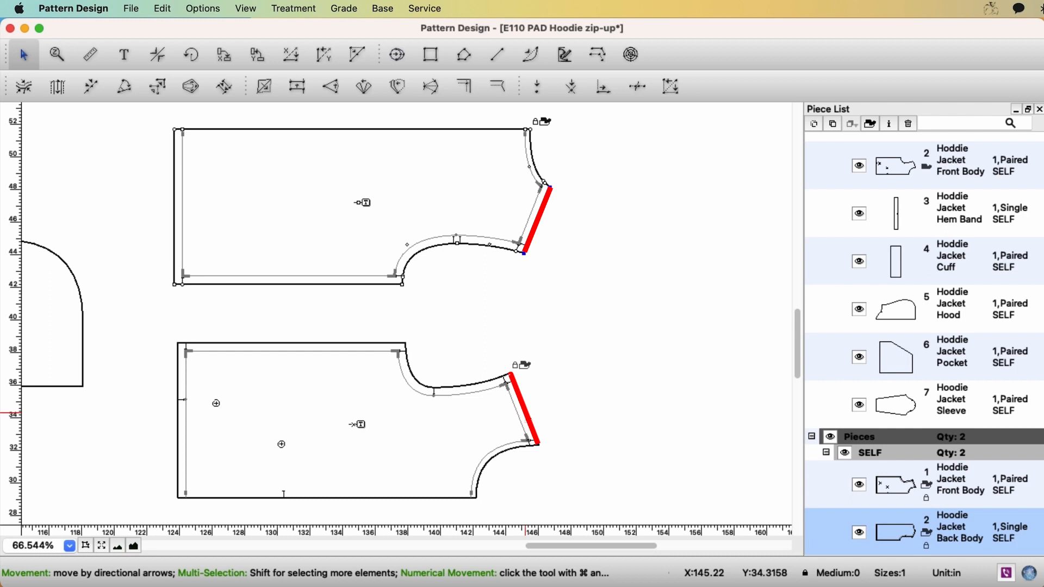
{"action": "left_click", "coordinate": [528, 413], "text": "shift"}
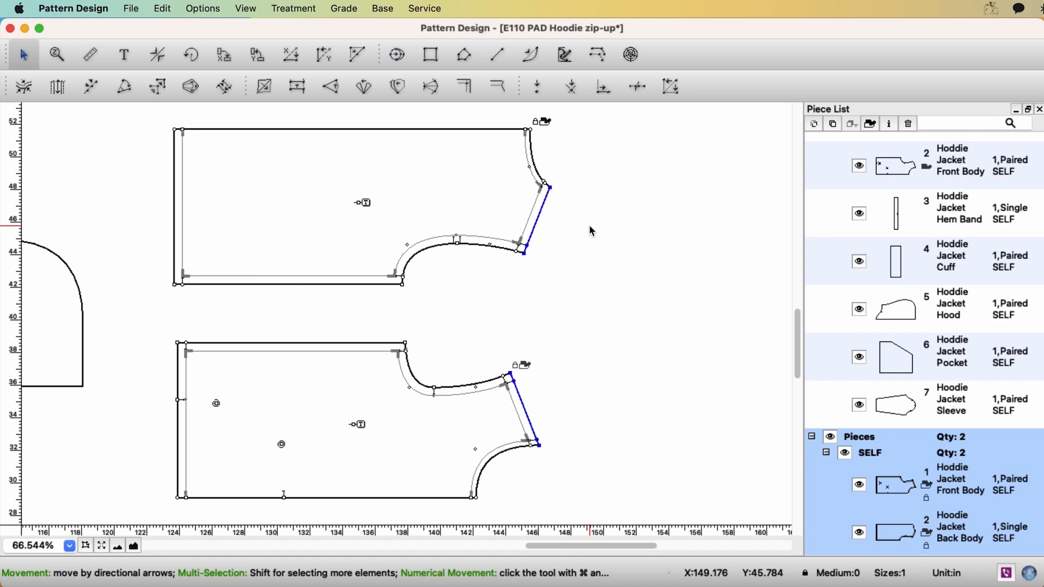
Set the back body clone's seam corner between neckline and shoulder to 90° Corner on Side 2
{"action": "left_click", "coordinate": [544, 189]}
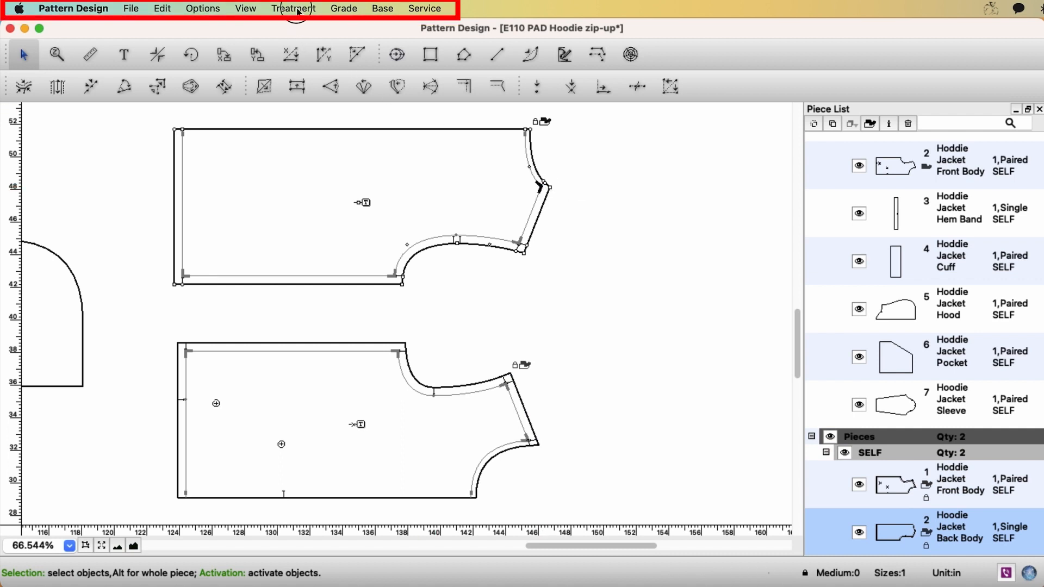
{"action": "left_click", "coordinate": [298, 11]}
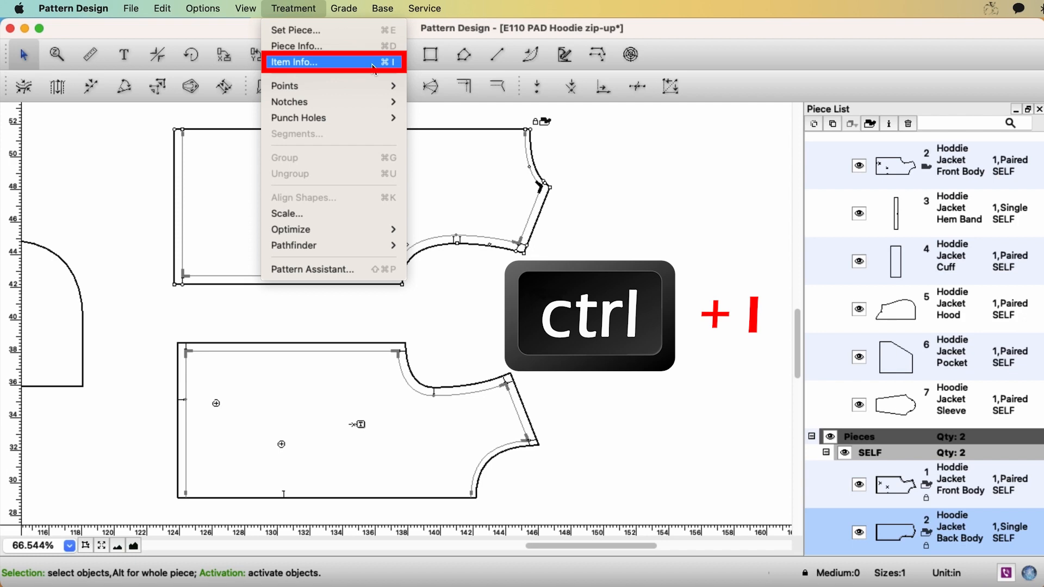
{"action": "left_click", "coordinate": [374, 63]}
{"action": "left_click_drag", "start_coordinate": [588, 143], "coordinate": [292, 146]}
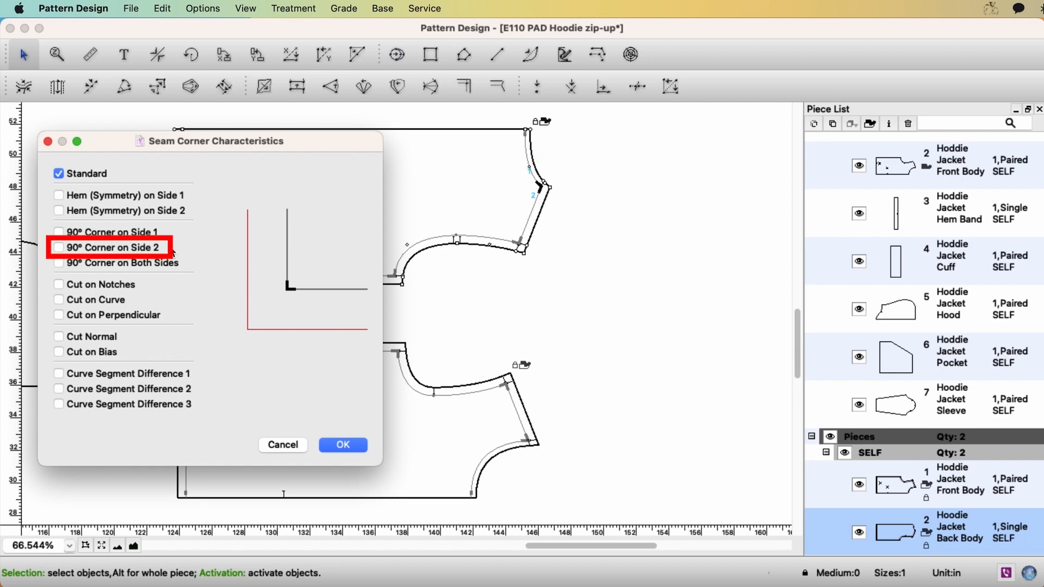
{"action": "left_click", "coordinate": [59, 248]}
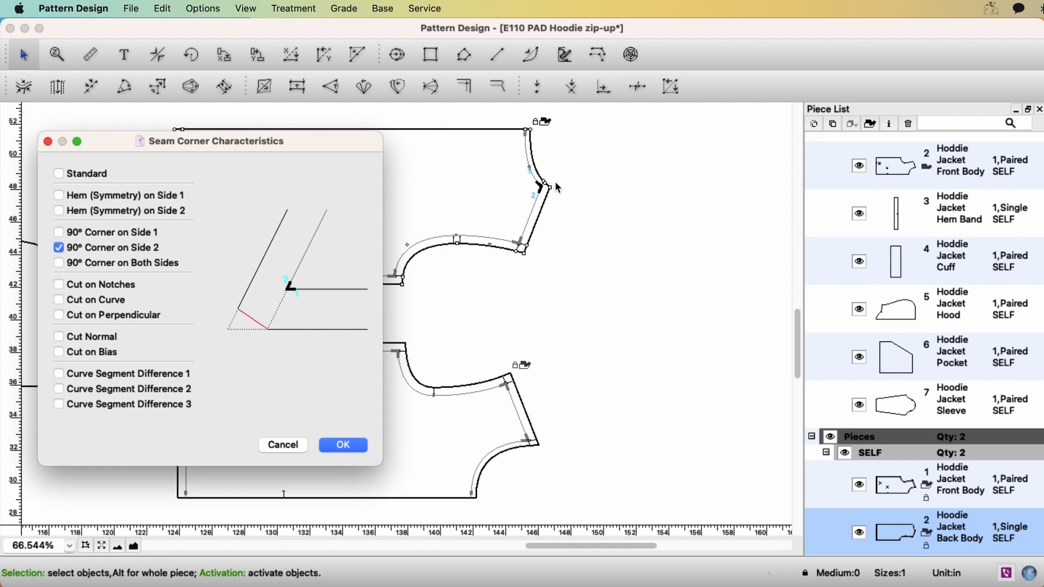
{"action": "key", "text": "Return"}
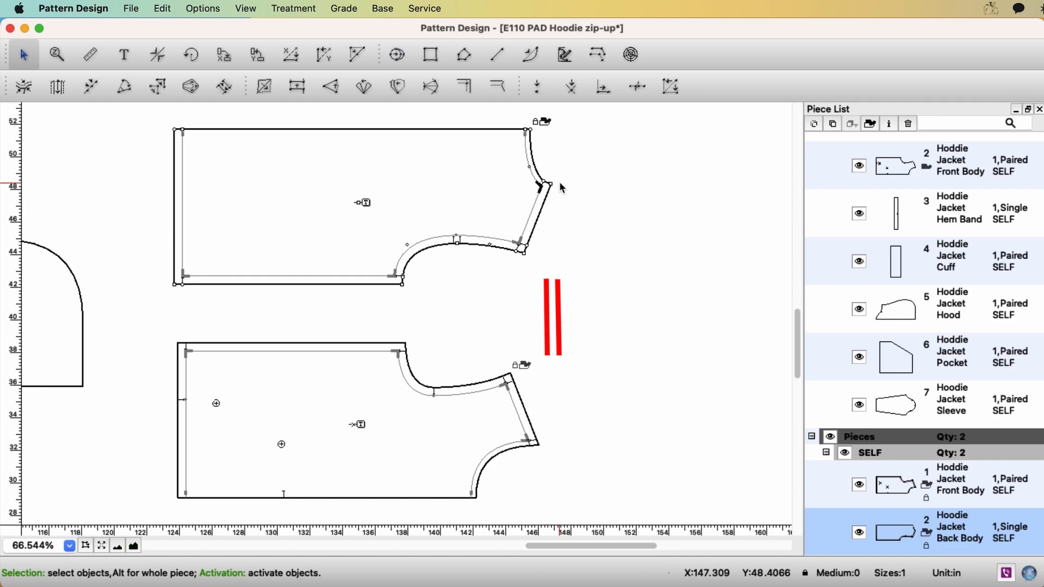
Set the front body clone's seam corner between shoulder and neckline to 90° Corner on Side 1
{"action": "left_click", "coordinate": [530, 443]}
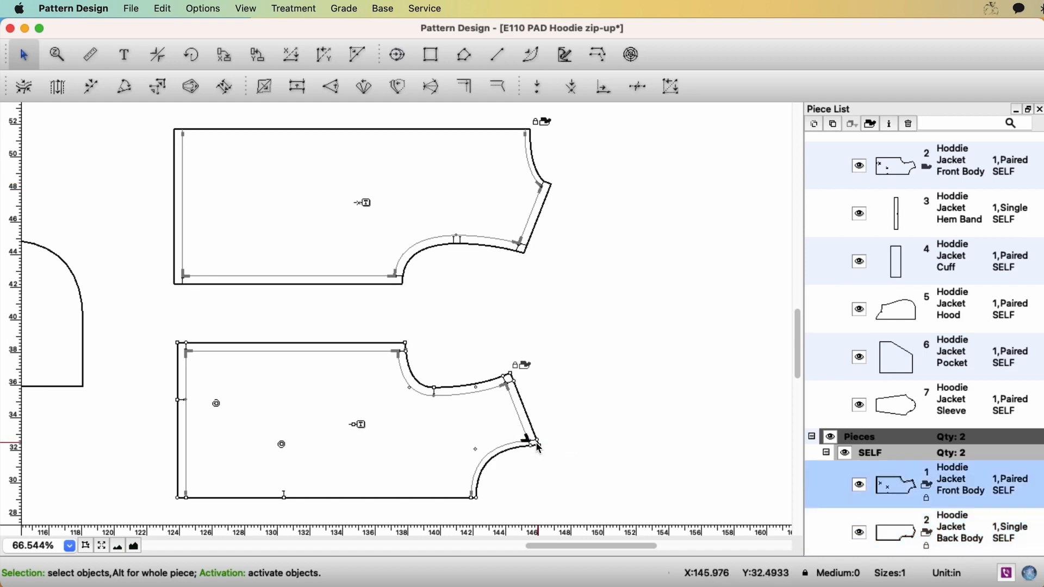
{"action": "key", "text": "super+i"}
{"action": "left_click_drag", "start_coordinate": [595, 143], "coordinate": [305, 146]}
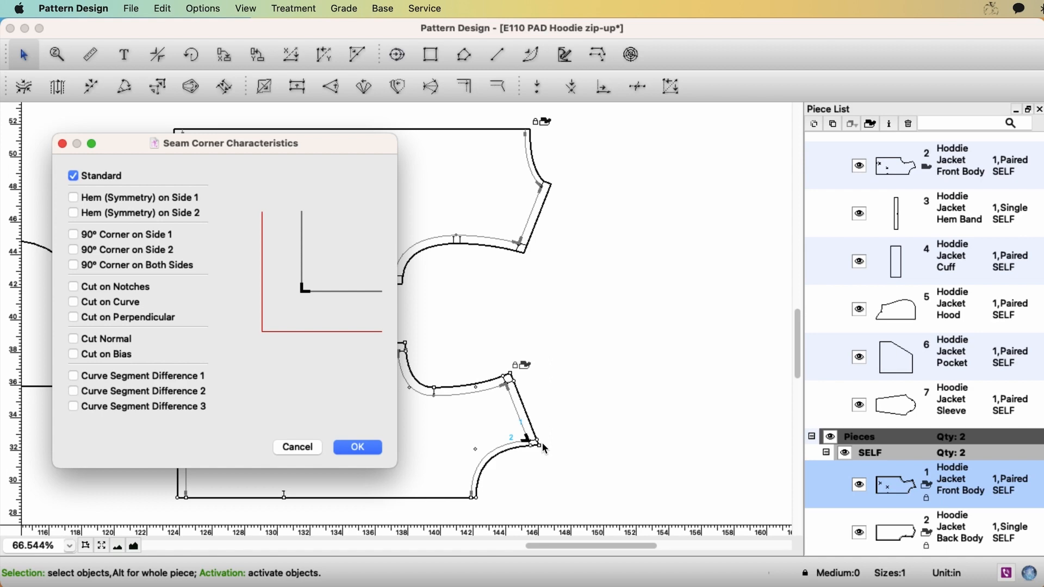
{"action": "left_click", "coordinate": [76, 236]}
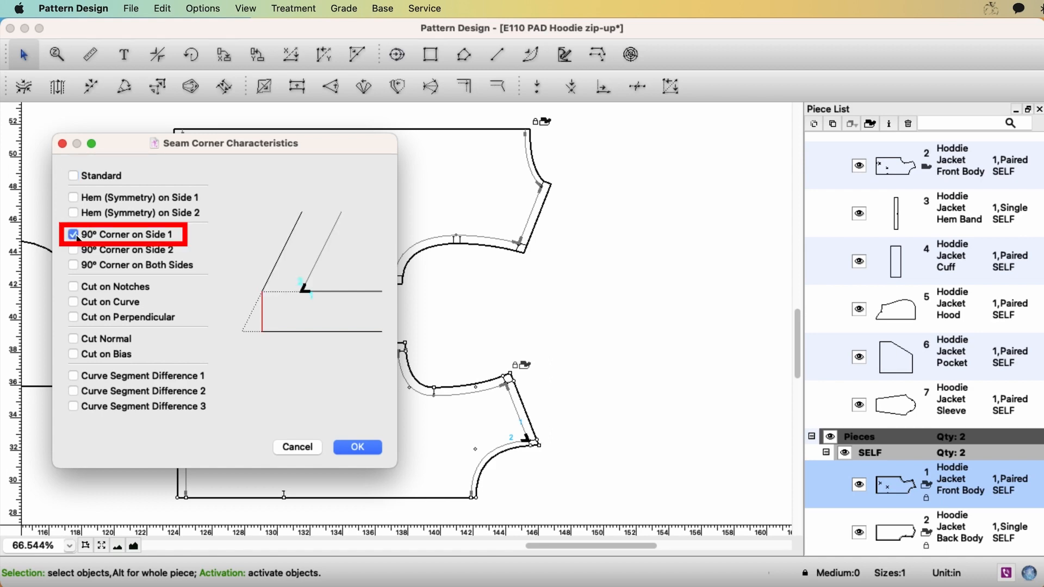
{"action": "left_click", "coordinate": [357, 447]}
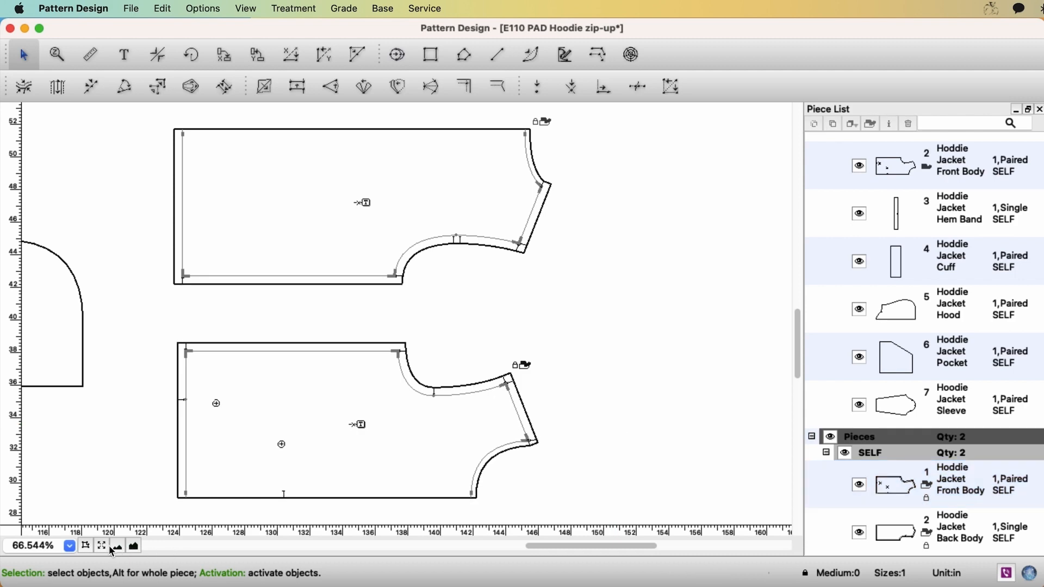
Mirror the back body master piece across its straight center-back edge
{"action": "left_click", "coordinate": [110, 547]}
{"action": "left_click_drag", "start_coordinate": [307, 267], "coordinate": [735, 388]}
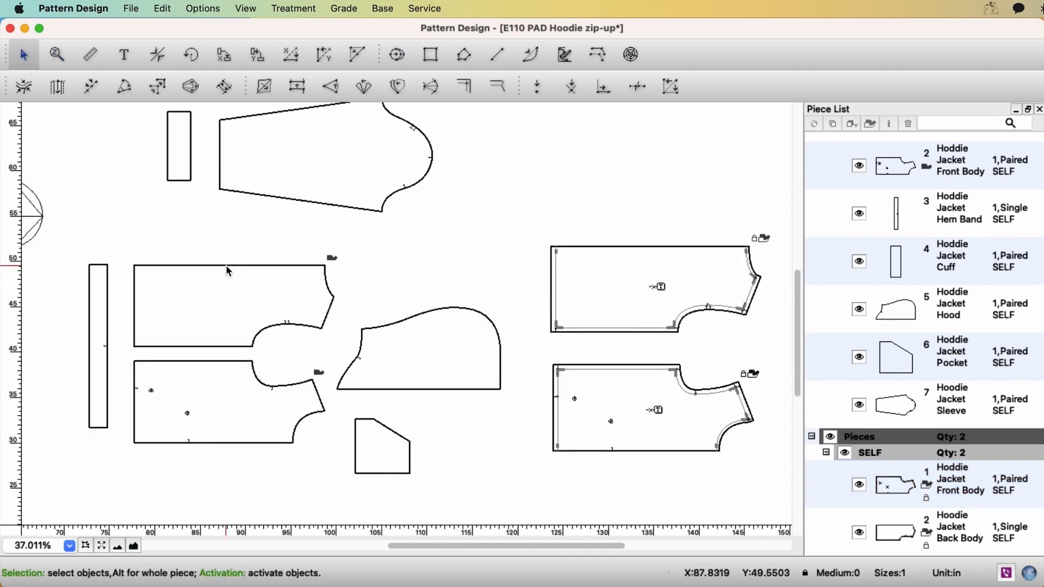
{"action": "left_click", "coordinate": [227, 266]}
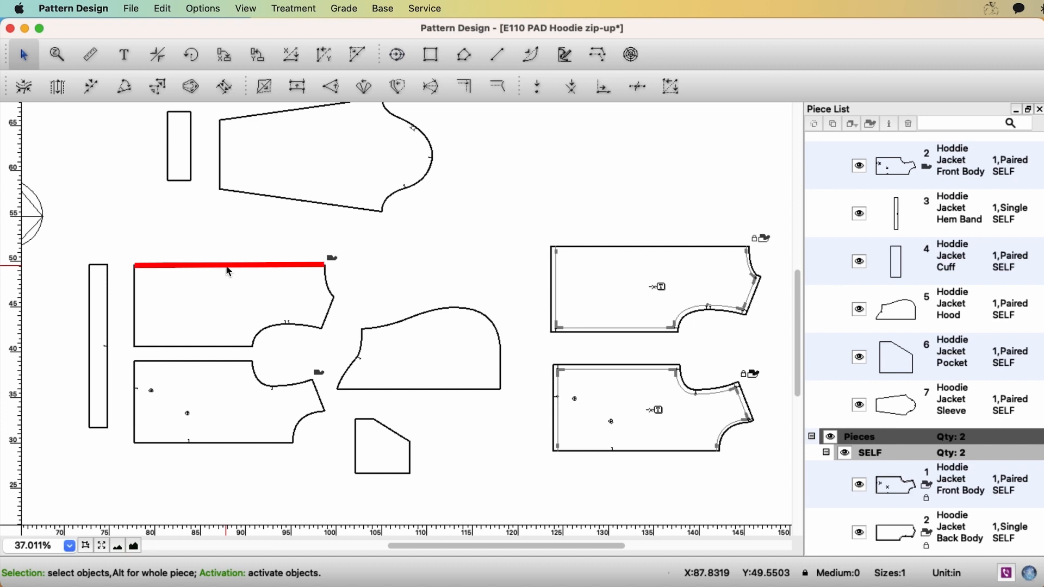
{"action": "left_click", "coordinate": [228, 267]}
{"action": "left_click", "coordinate": [261, 91]}
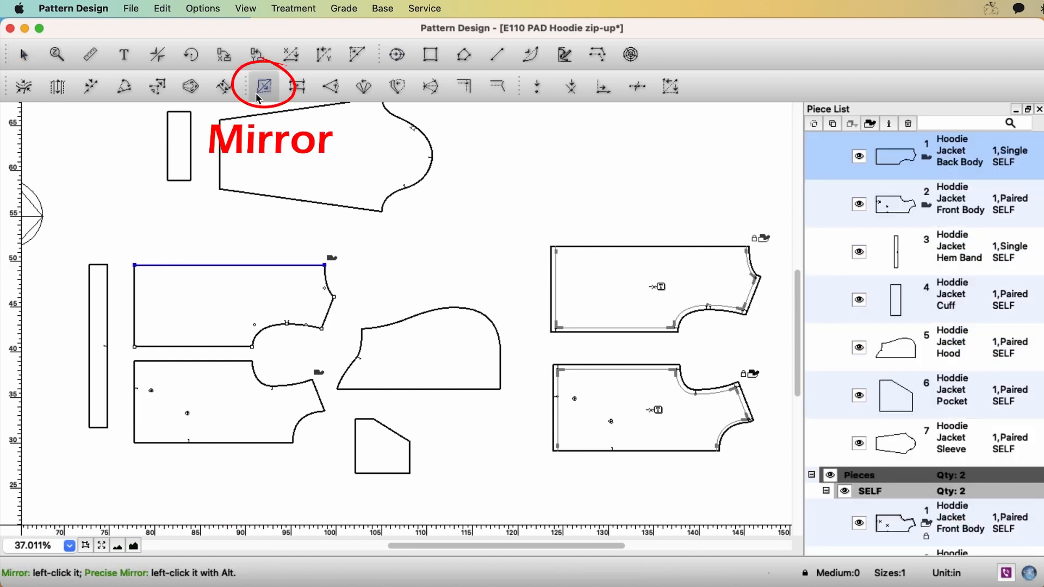
{"action": "left_click", "coordinate": [217, 266]}
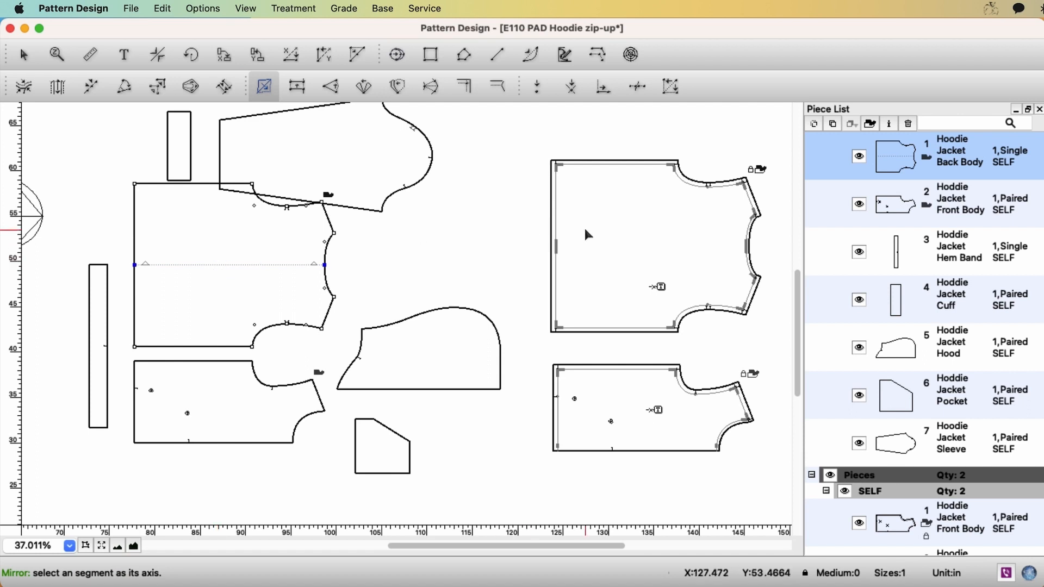
{"action": "key", "text": "Escape"}
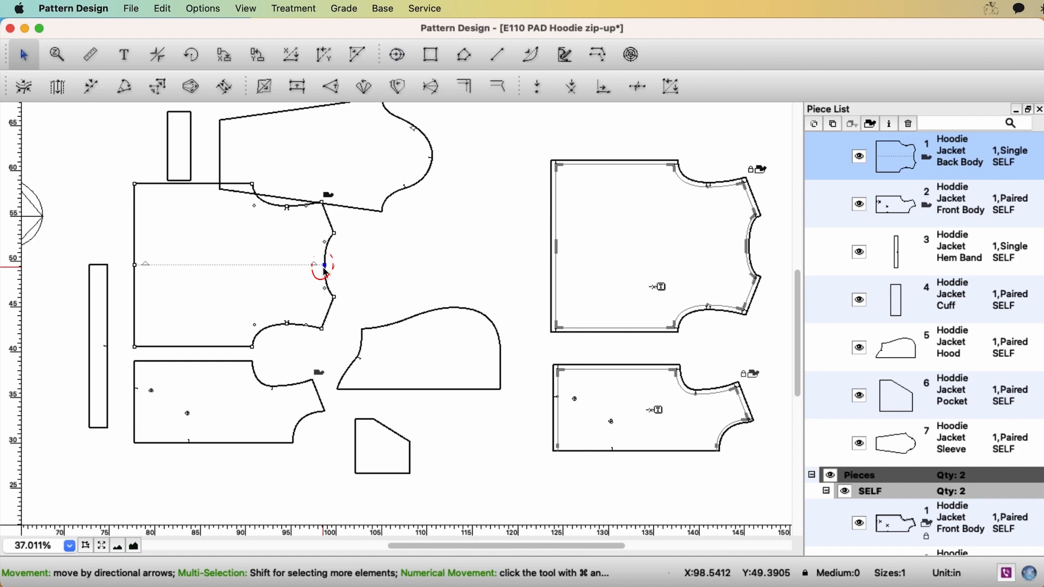
Turn the center-back neckline point of the mirrored back body master into a simple notch
{"action": "key", "text": "ctrl+i"}
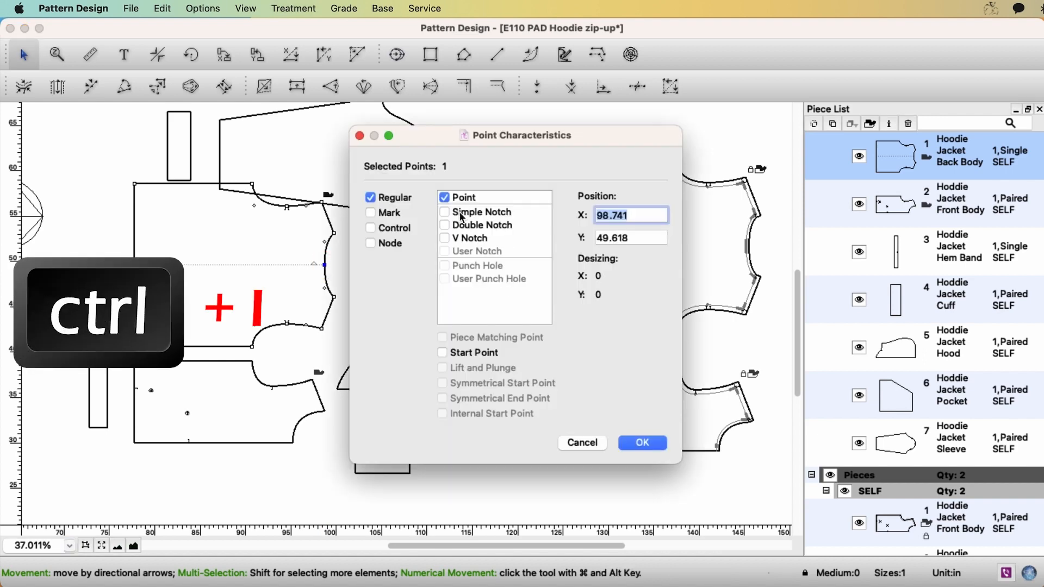
{"action": "left_click", "coordinate": [462, 217]}
{"action": "key", "text": "Return"}
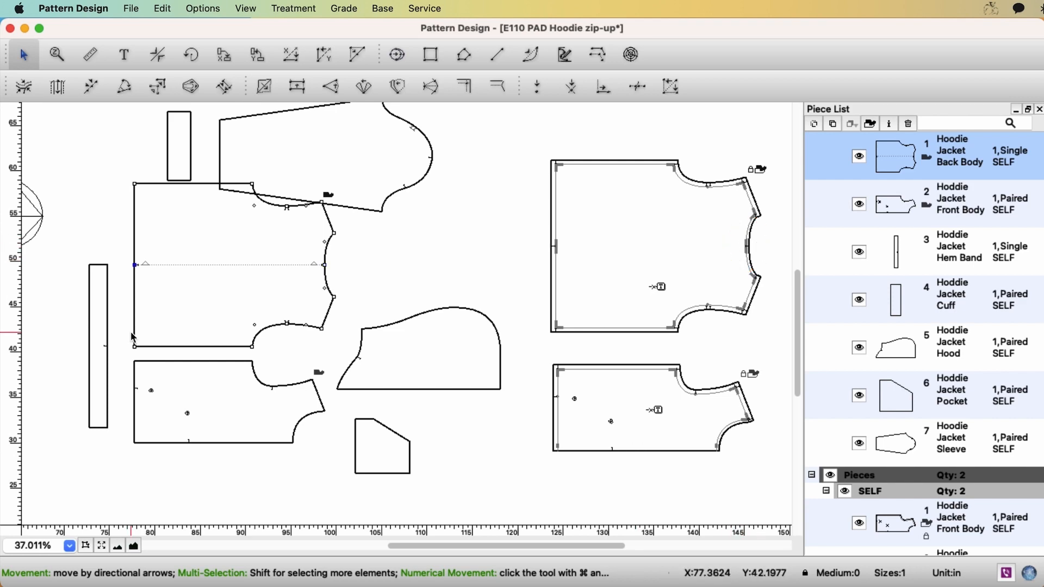
Add a 0.5 in seam allowance to the sleeve clone's upper underarm edge with a notch for the value on side 2
{"action": "left_click", "coordinate": [412, 156]}
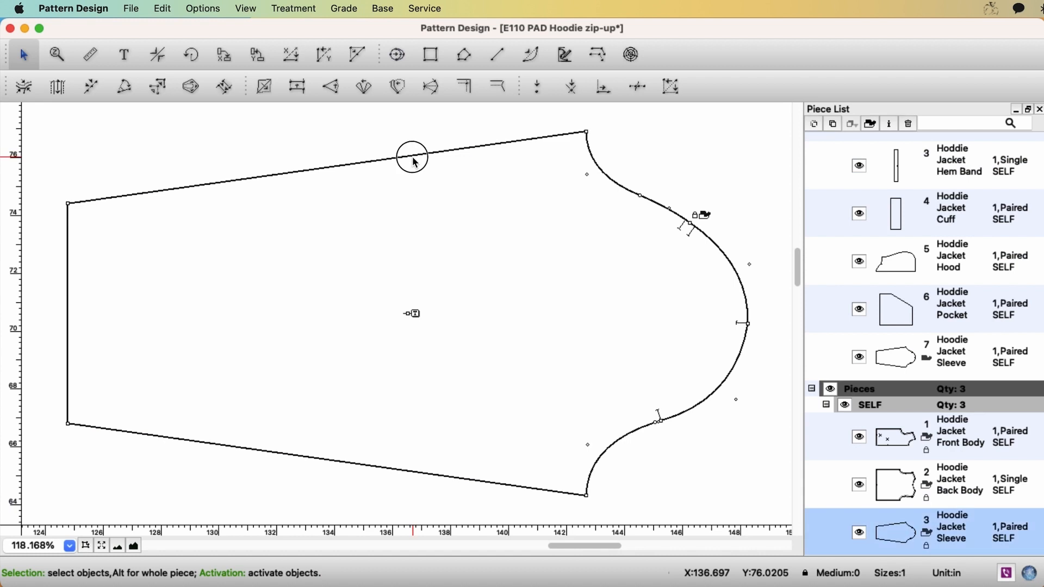
{"action": "left_click", "coordinate": [498, 86]}
{"action": "left_click", "coordinate": [493, 148]}
{"action": "left_click", "coordinate": [509, 336]}
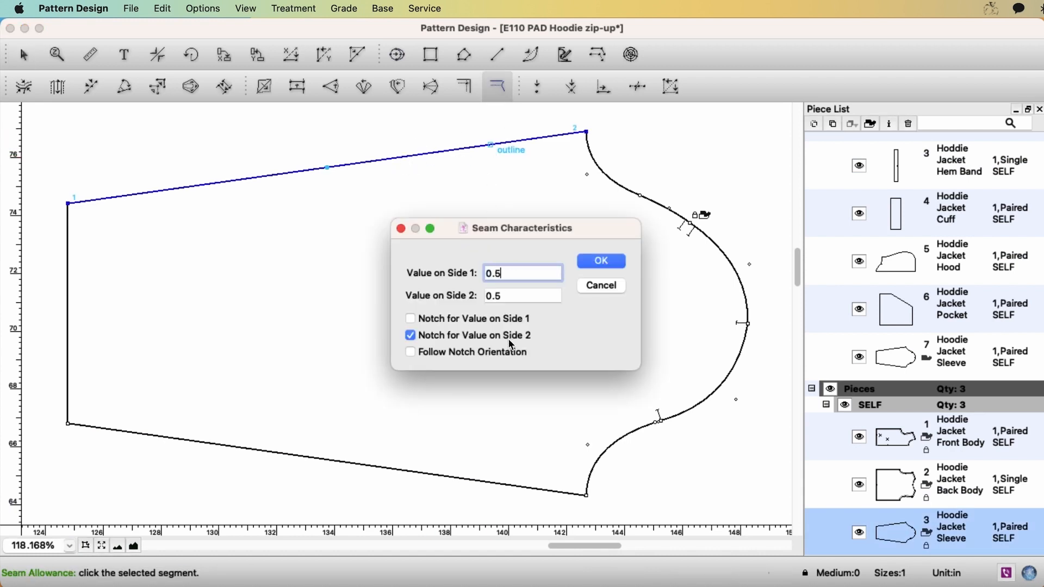
{"action": "left_click", "coordinate": [602, 260]}
Add a 0.5 in seam allowance along all the curve segments of the sleeve clone's cap
{"action": "left_click", "coordinate": [617, 187]}
{"action": "left_click", "coordinate": [714, 242], "text": "shift"}
{"action": "left_click", "coordinate": [737, 357], "text": "shift"}
{"action": "left_click", "coordinate": [643, 427], "text": "shift"}
{"action": "left_click", "coordinate": [645, 430]}
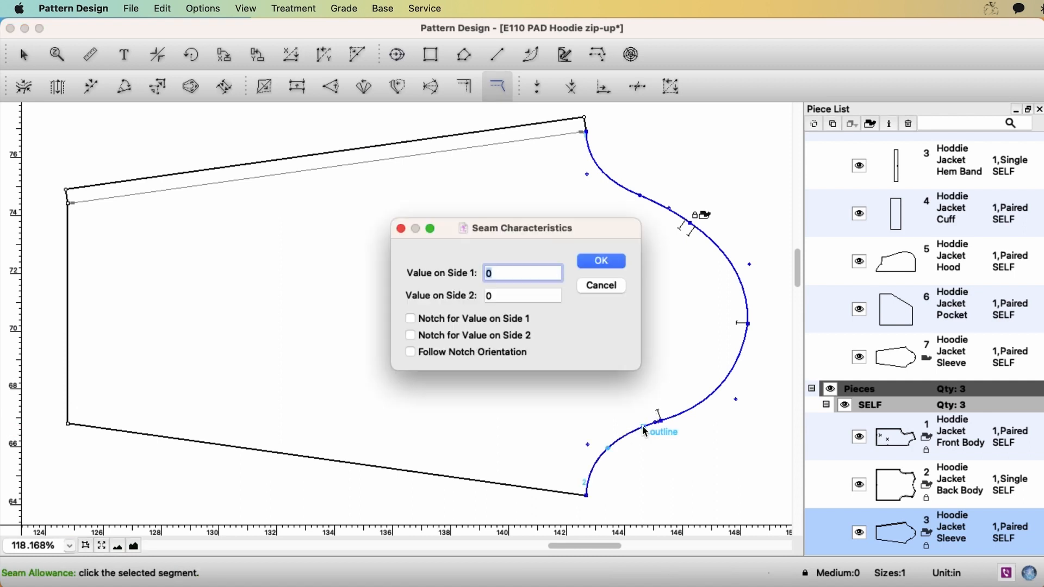
{"action": "key", "text": "Return"}
Add a 0.5 in seam allowance to the sleeve clone's lower underarm edge with a notch for the value on side 1
{"action": "left_click", "coordinate": [493, 484]}
{"action": "left_click", "coordinate": [494, 481]}
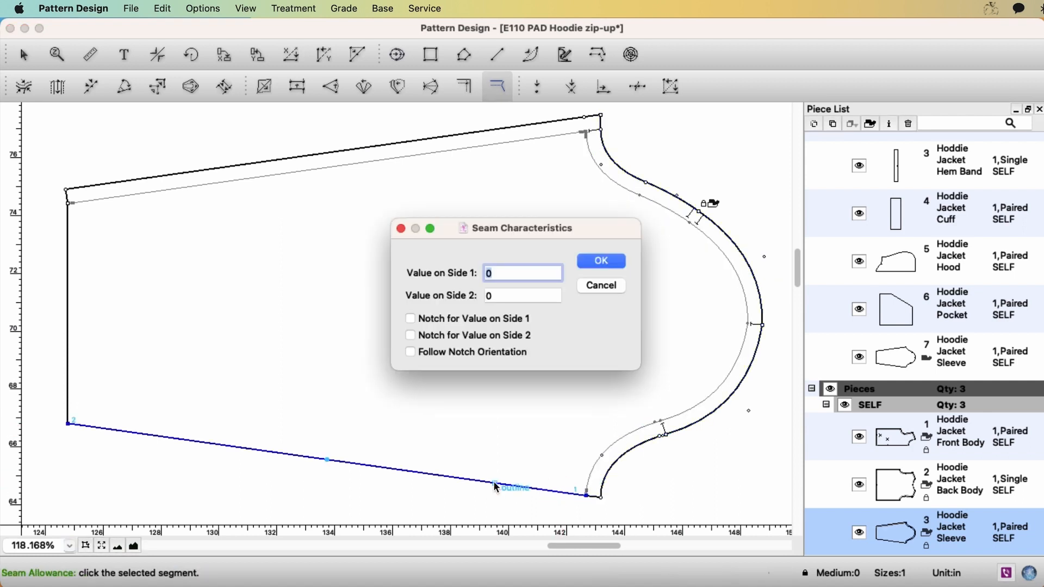
{"action": "left_click", "coordinate": [492, 321]}
{"action": "key", "text": "Return"}
Add a 0.5 in seam allowance to the sleeve clone's wrist edge with notches for the values on sides 1 and 2
{"action": "left_click", "coordinate": [69, 293]}
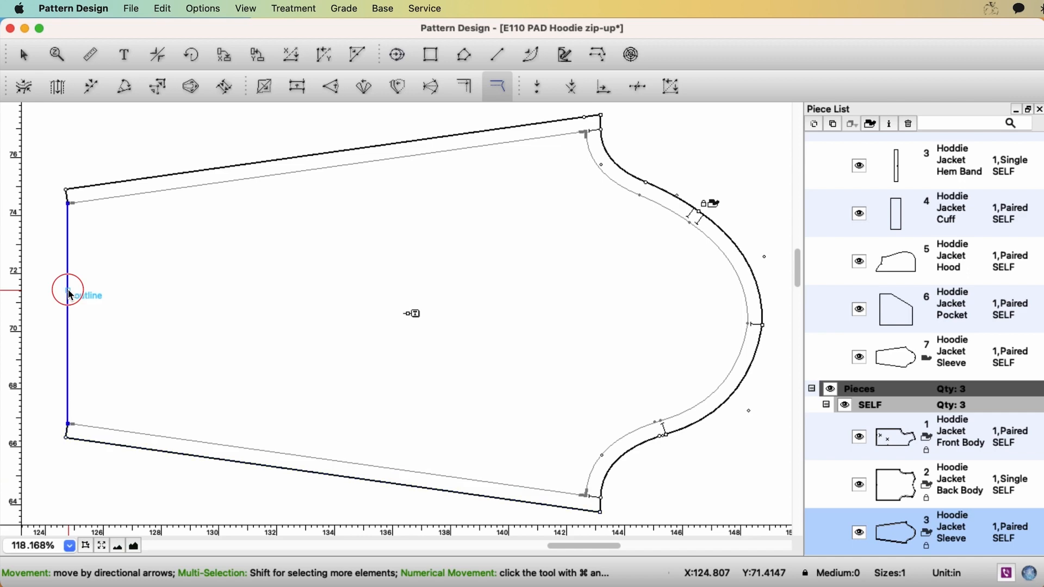
{"action": "left_click", "coordinate": [70, 295]}
{"action": "left_click", "coordinate": [446, 321]}
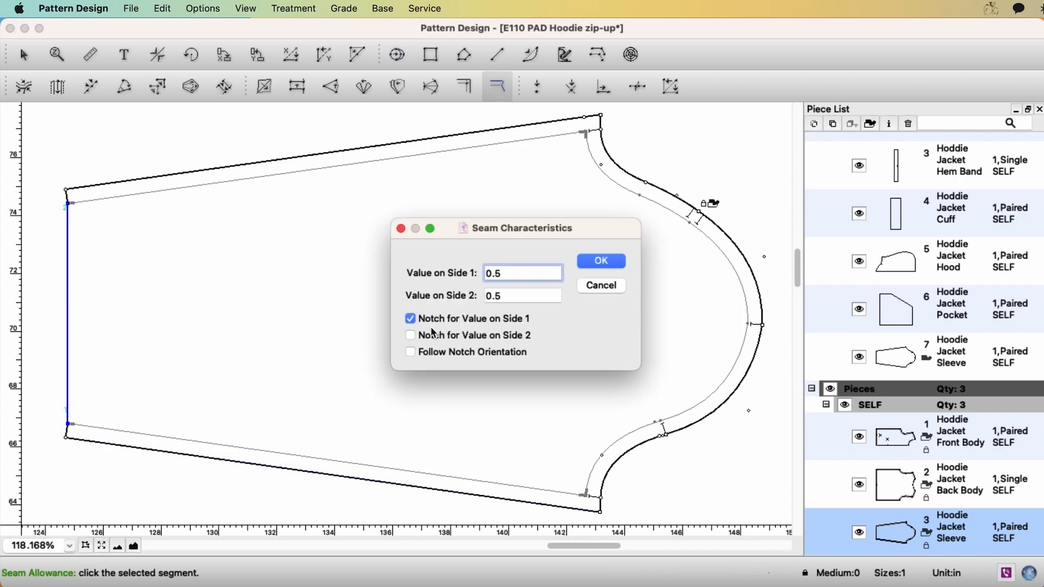
{"action": "left_click", "coordinate": [430, 332]}
{"action": "left_click", "coordinate": [606, 263]}
Add a 0.5 in seam allowance to the cuff clone's upper short edge with a notch for the value on side 2
{"action": "left_click_drag", "start_coordinate": [194, 201], "coordinate": [313, 230]}
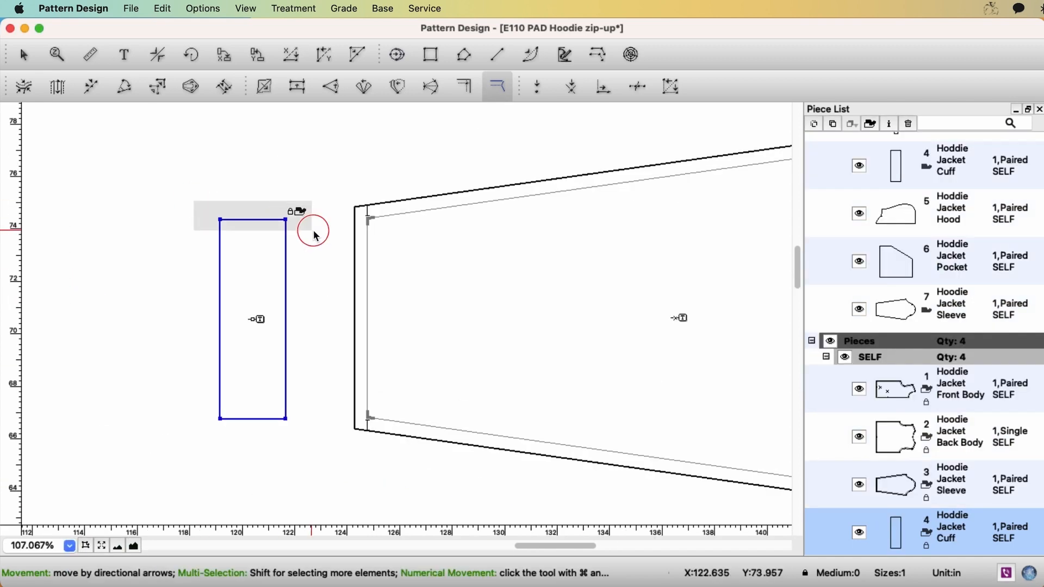
{"action": "left_click", "coordinate": [273, 220]}
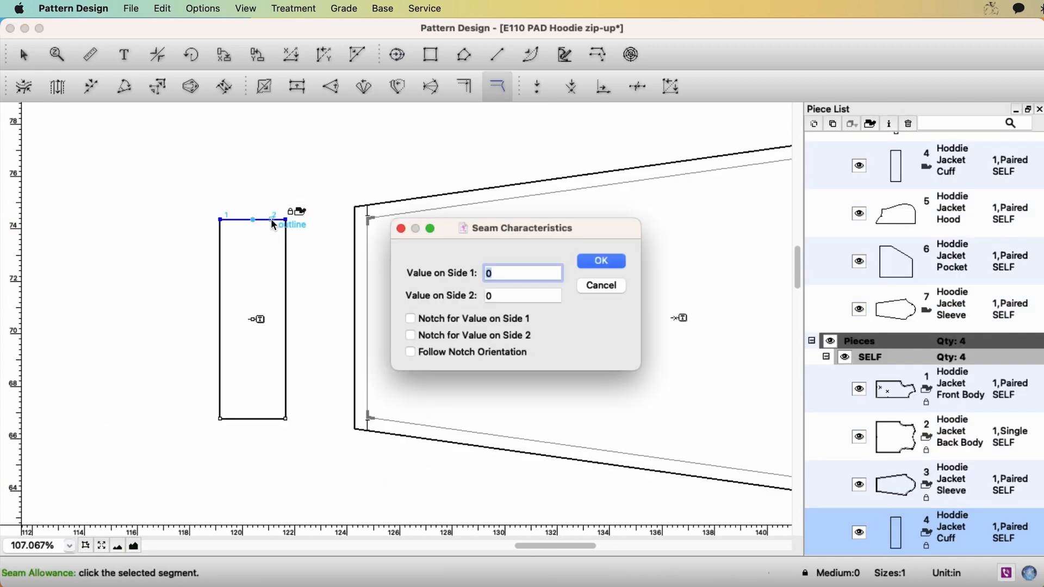
{"action": "left_click", "coordinate": [477, 339]}
{"action": "left_click", "coordinate": [597, 261]}
Add a 0.5 in seam allowance to the cuff clone's lower short edge with a notch for the value on side 1
{"action": "left_click_drag", "start_coordinate": [197, 401], "coordinate": [316, 449]}
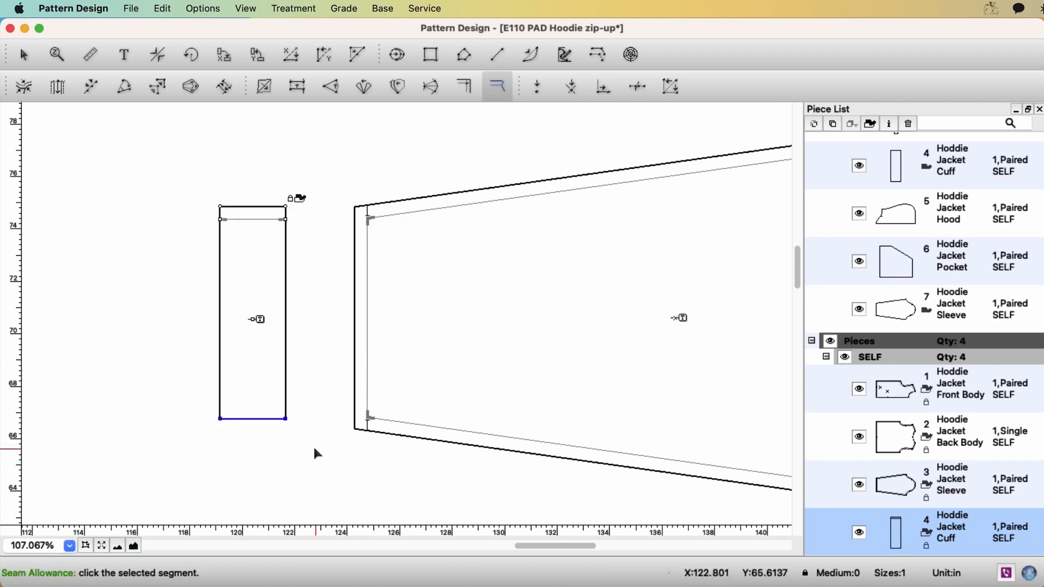
{"action": "left_click", "coordinate": [273, 419]}
{"action": "left_click", "coordinate": [411, 319]}
{"action": "left_click", "coordinate": [602, 261]}
Add a 0.5 in seam allowance to the cuff clone's long edge facing the sleeve, with notches for the values on sides 1 and 2
{"action": "left_click", "coordinate": [286, 314]}
{"action": "left_click", "coordinate": [289, 315]}
{"action": "left_click", "coordinate": [450, 319]}
{"action": "left_click", "coordinate": [450, 335]}
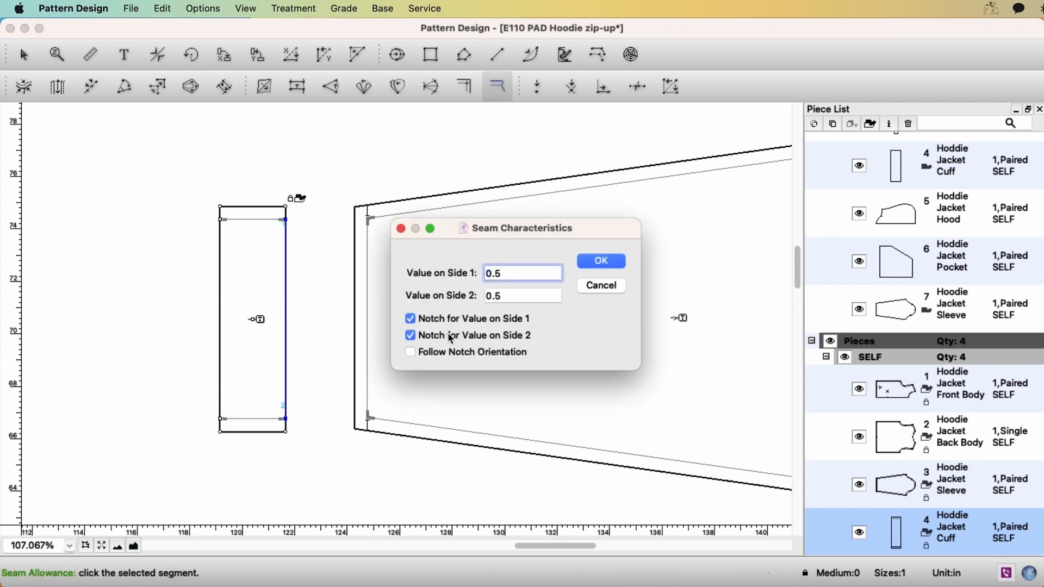
{"action": "left_click", "coordinate": [593, 262]}
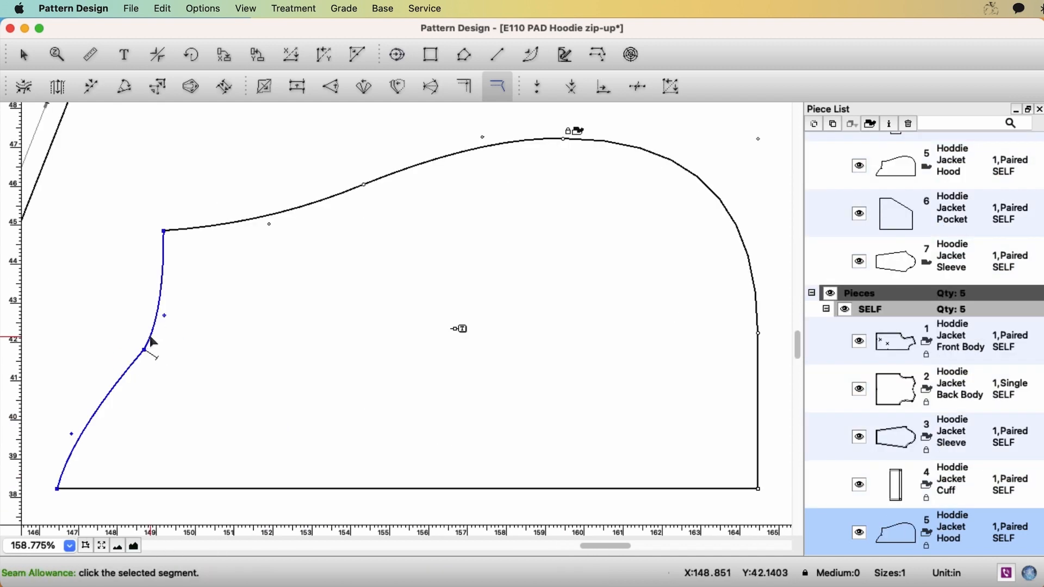
Add a 0.313 in seam allowance along the hood clone's neckline curve with a notch for the value on side 2
{"action": "left_click", "coordinate": [153, 341]}
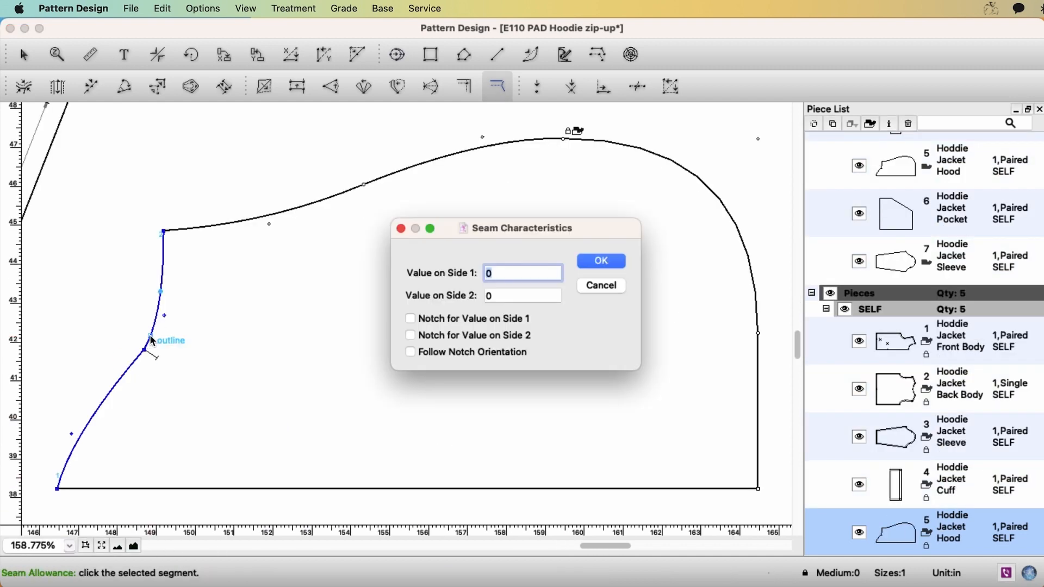
{"action": "type", "text": "0.313"}
{"action": "left_click", "coordinate": [488, 334]}
{"action": "key", "text": "Return"}
Add a 0.5 in seam allowance along the hood clone's long outer curve without notches
{"action": "left_click", "coordinate": [249, 220]}
{"action": "left_click", "coordinate": [418, 165]}
{"action": "type", "text": "0.5"}
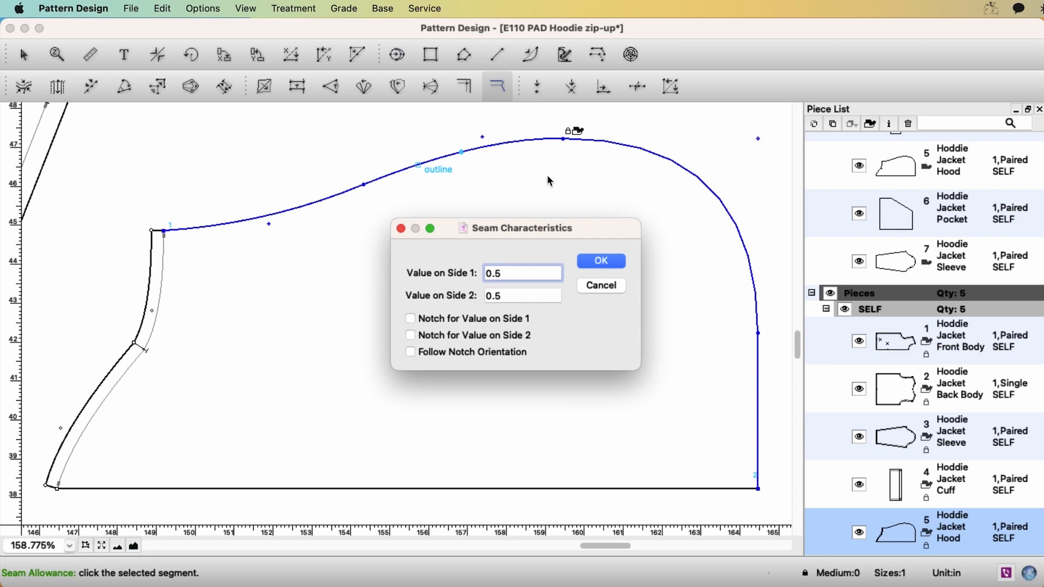
{"action": "left_click", "coordinate": [601, 261]}
Add a 1 in seam allowance to the hood clone's long straight edge with a notch for the value on side 1
{"action": "left_click", "coordinate": [358, 490]}
{"action": "left_click", "coordinate": [357, 488]}
{"action": "type", "text": "1"}
{"action": "left_click", "coordinate": [410, 317]}
{"action": "left_click", "coordinate": [601, 260]}
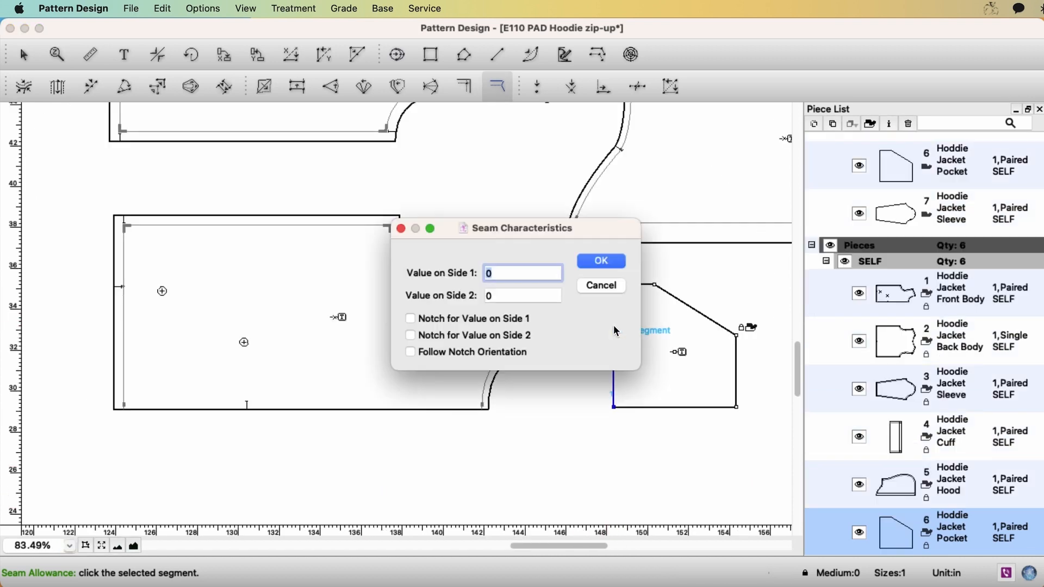
Add 0.5 in seam allowances to the pocket clone's longer vertical edge, with a notch on side 2, and to its short top edge without notches
{"action": "type", "text": ".5"}
{"action": "left_click", "coordinate": [516, 335]}
{"action": "left_click", "coordinate": [602, 262]}
{"action": "left_click", "coordinate": [636, 286]}
{"action": "type", "text": "0."}
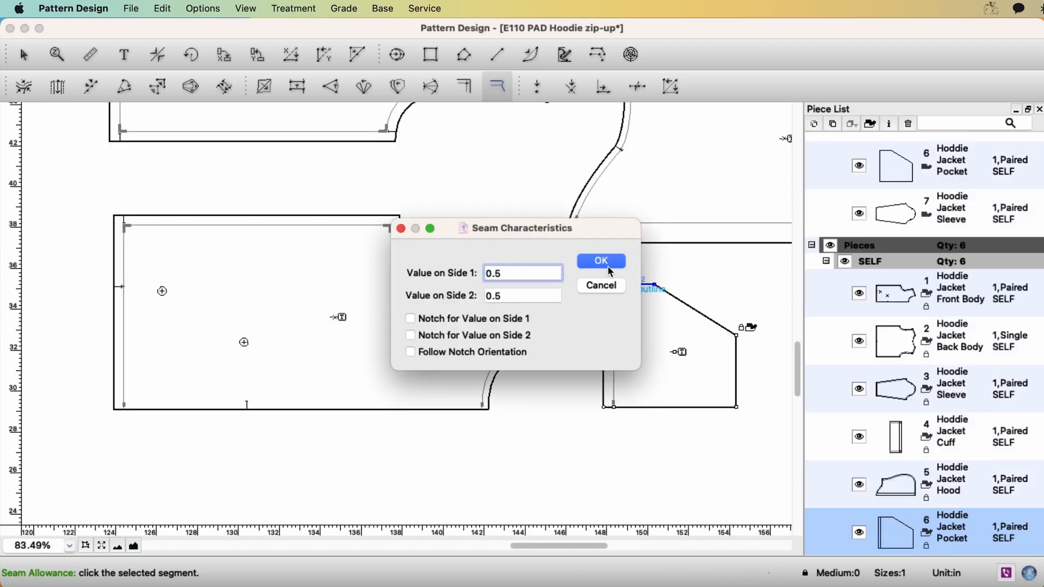
{"action": "left_click", "coordinate": [601, 262]}
Add a 1 in seam allowance to the pocket clone's slanted edge and a 0.5 in allowance with a side 2 notch to its shorter vertical edge
{"action": "left_click", "coordinate": [668, 294]}
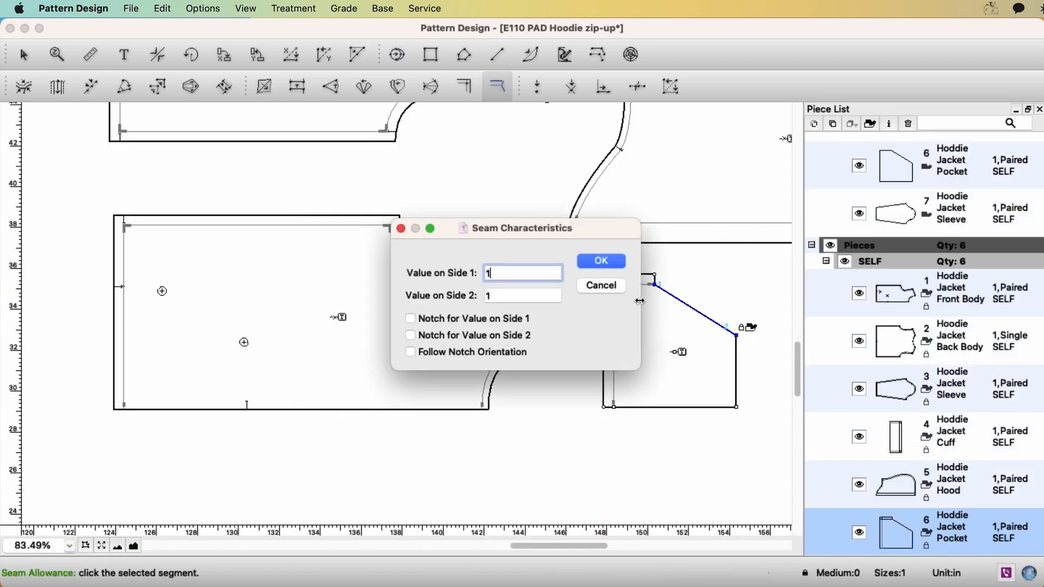
{"action": "key", "text": "Return"}
{"action": "left_click", "coordinate": [737, 353]}
{"action": "left_click", "coordinate": [515, 336]}
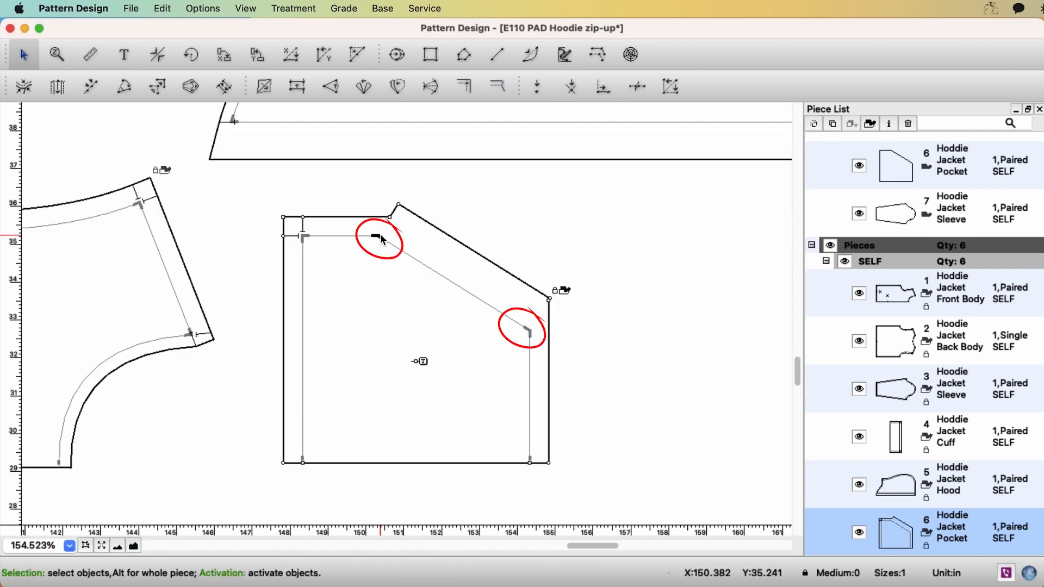
Apply a 90° Corner on Side 2 to the pocket clone's seam corner between the short top edge and the slanted edge
{"action": "left_click", "coordinate": [382, 239]}
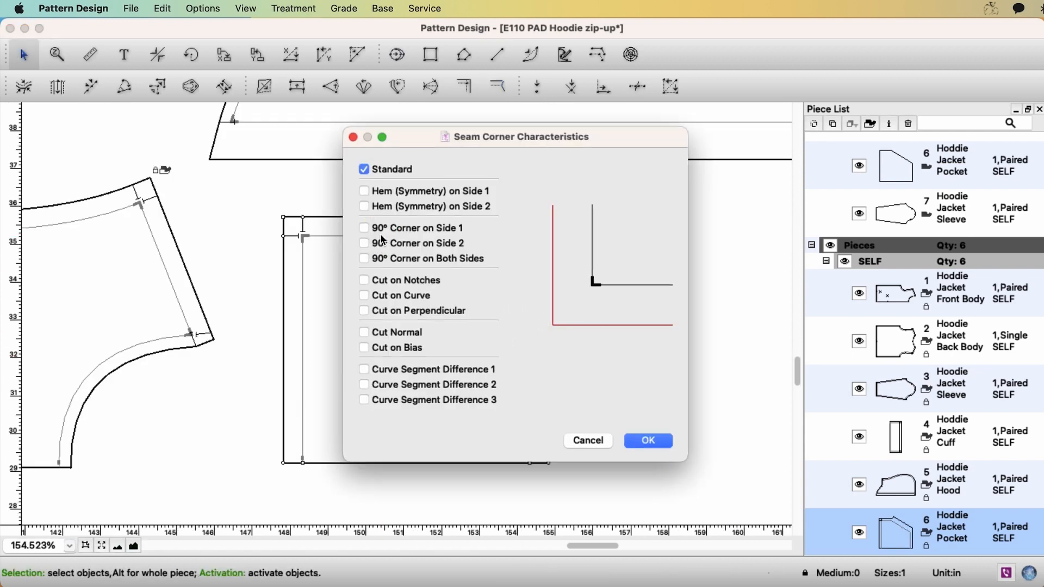
{"action": "left_click_drag", "start_coordinate": [500, 142], "coordinate": [761, 152]}
{"action": "left_click", "coordinate": [705, 254]}
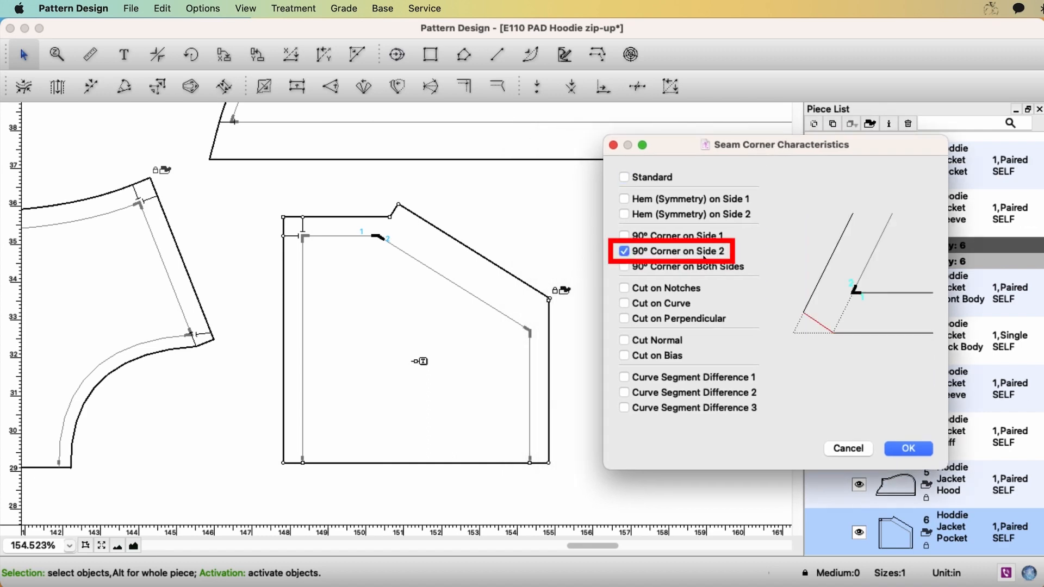
{"action": "left_click", "coordinate": [909, 449]}
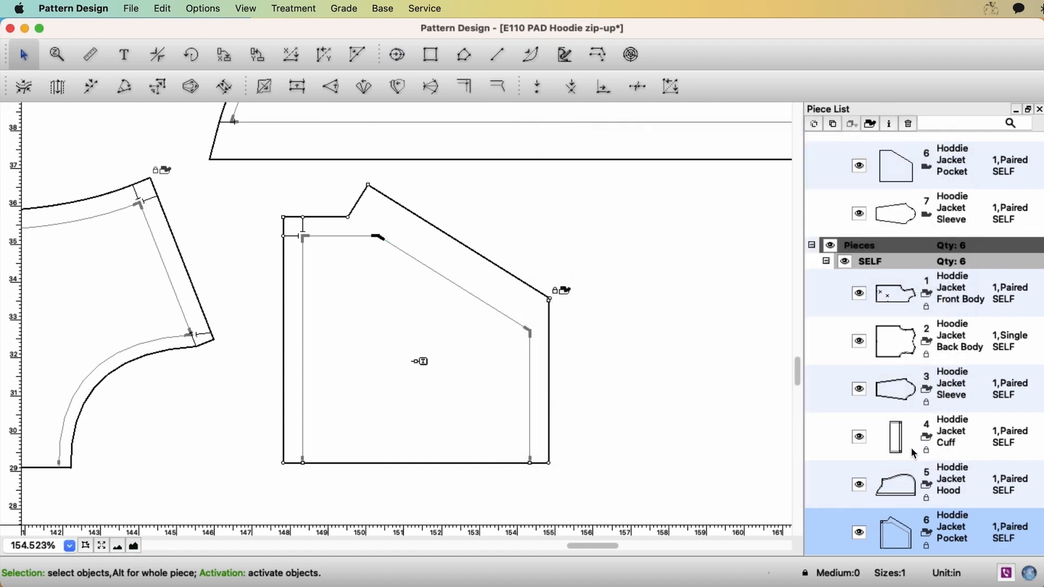
Apply a 90° Corner on Side 1 to the pocket clone's seam corner between the slanted edge and the shorter vertical edge
{"action": "left_click", "coordinate": [532, 333]}
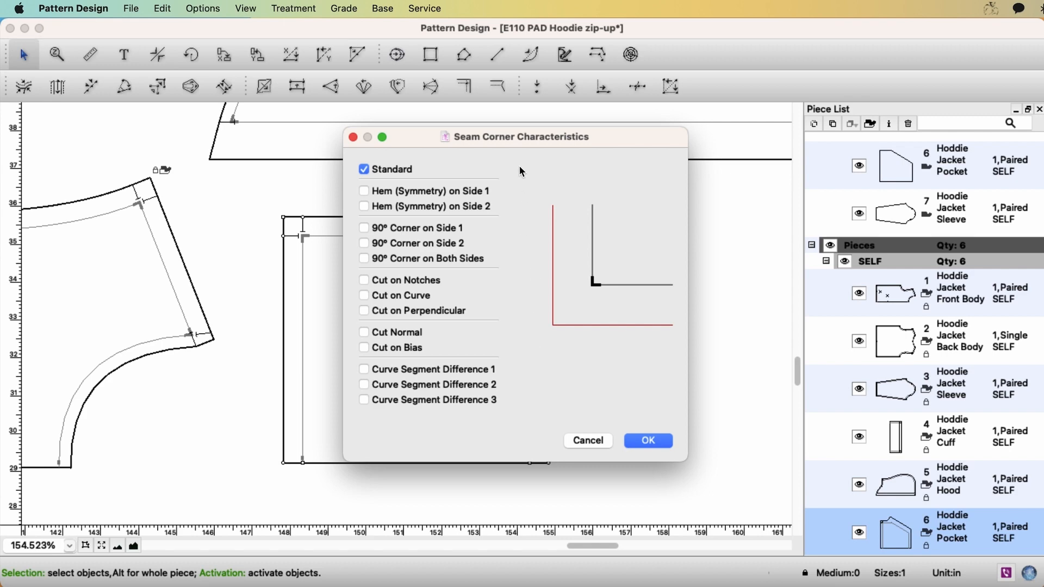
{"action": "left_click_drag", "start_coordinate": [524, 151], "coordinate": [793, 155]}
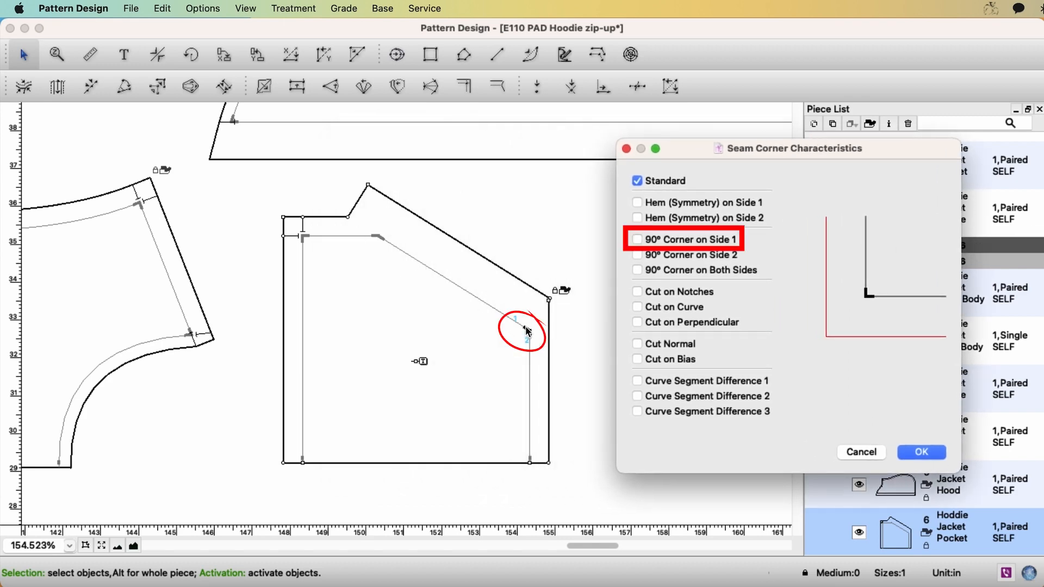
{"action": "left_click", "coordinate": [664, 241]}
{"action": "left_click", "coordinate": [911, 451]}
Clone the master hem band piece and place the clone beside the hem edges of the front and back body clones
{"action": "left_click", "coordinate": [102, 546]}
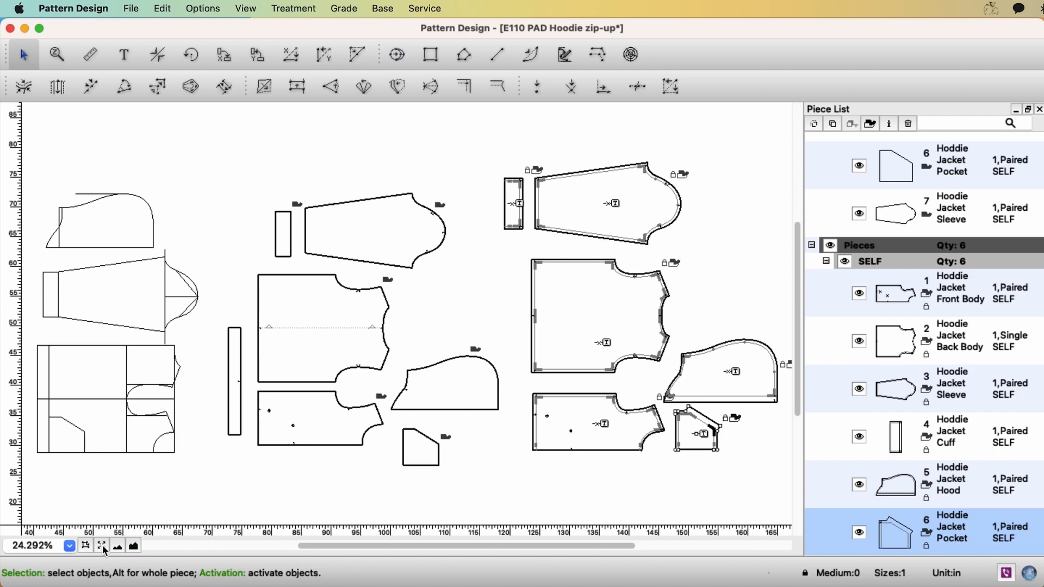
{"action": "left_click", "coordinate": [241, 432], "text": "alt"}
{"action": "key", "text": "super+i"}
{"action": "left_click", "coordinate": [398, 436]}
{"action": "left_click", "coordinate": [644, 494]}
{"action": "left_click_drag", "start_coordinate": [289, 413], "coordinate": [520, 381]}
Add a 0.5 in seam allowance without notches to the hem band clone's long edge facing the body clones
{"action": "key", "text": "z"}
{"action": "left_click_drag", "start_coordinate": [450, 268], "coordinate": [632, 452]}
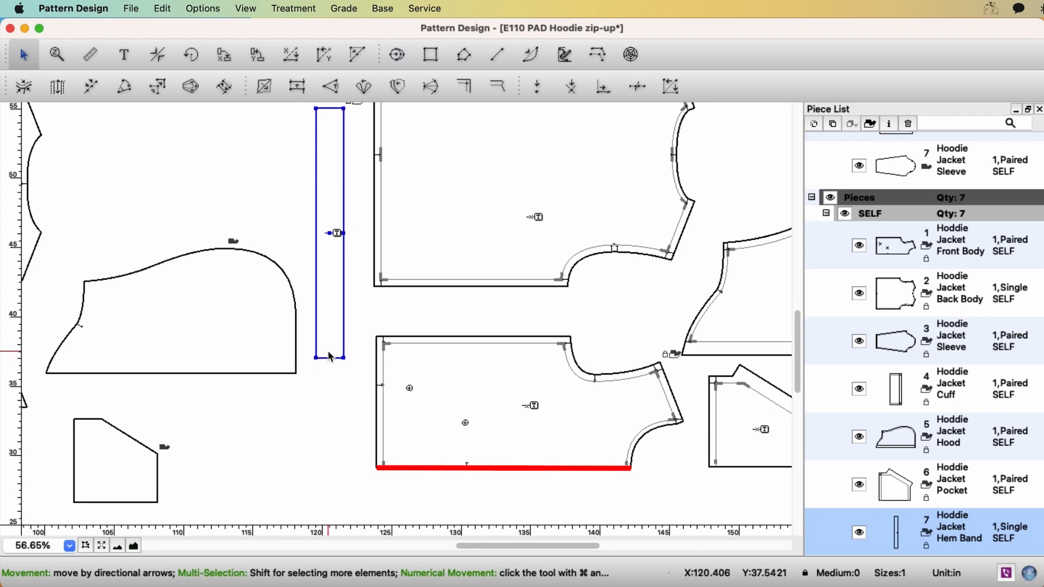
{"action": "key", "text": "s"}
{"action": "left_click", "coordinate": [344, 158]}
{"action": "type", "text": "0.5"}
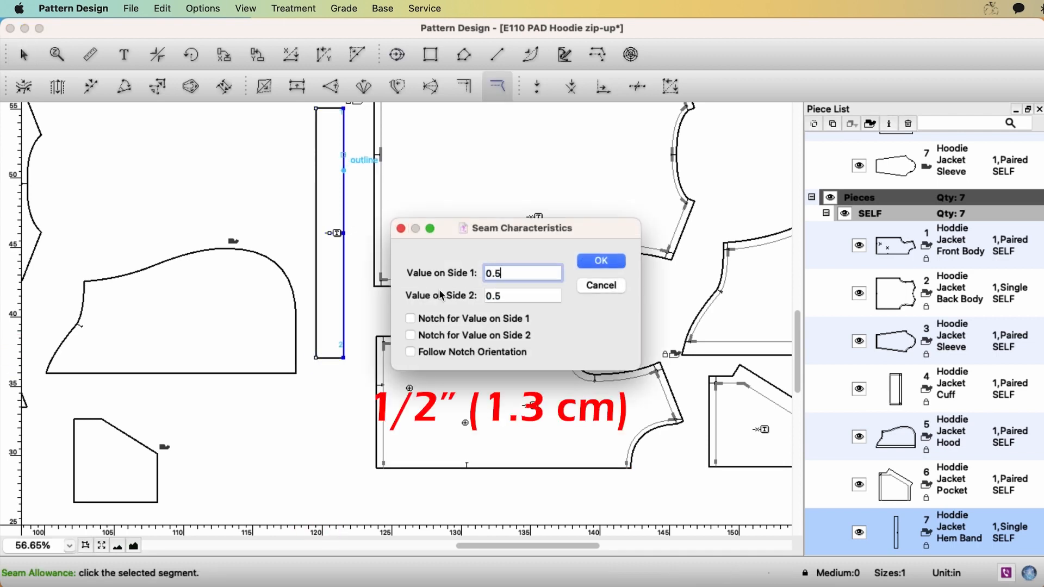
{"action": "key", "text": "Return"}
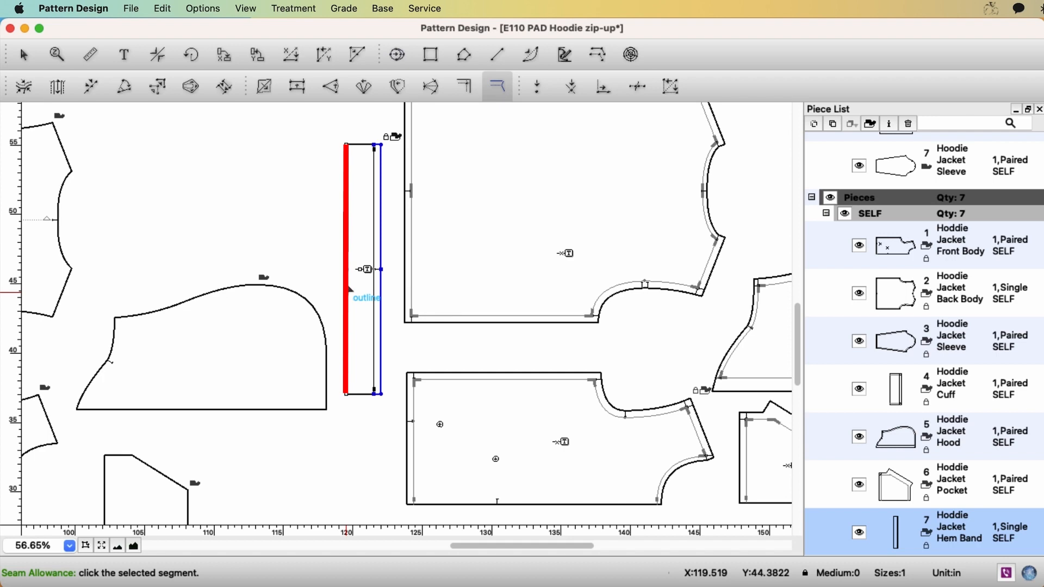
Mirror the master hem band across its short top edge to make it full length
{"action": "left_click_drag", "start_coordinate": [111, 267], "coordinate": [163, 287]}
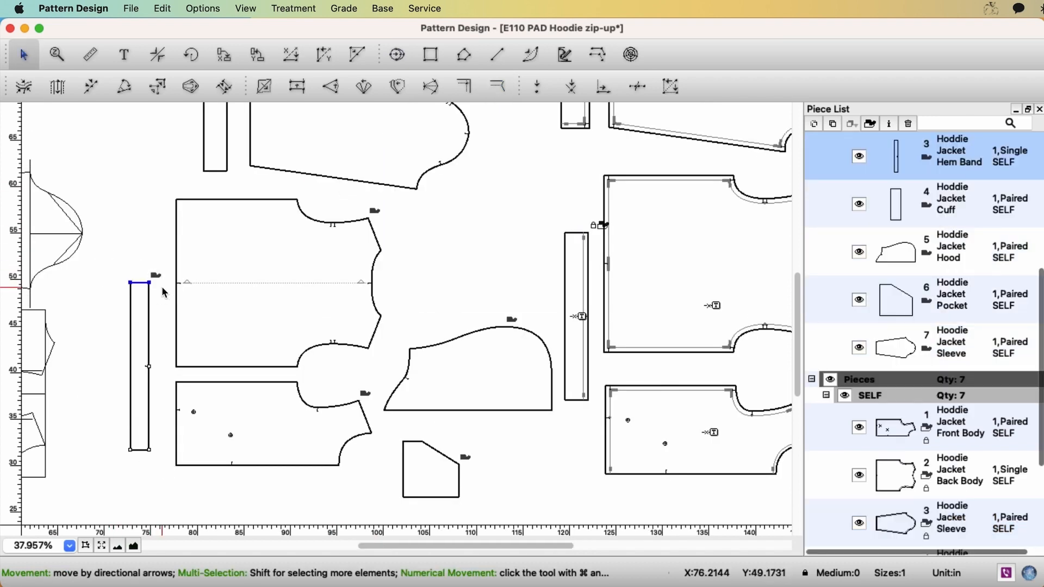
{"action": "left_click", "coordinate": [263, 87]}
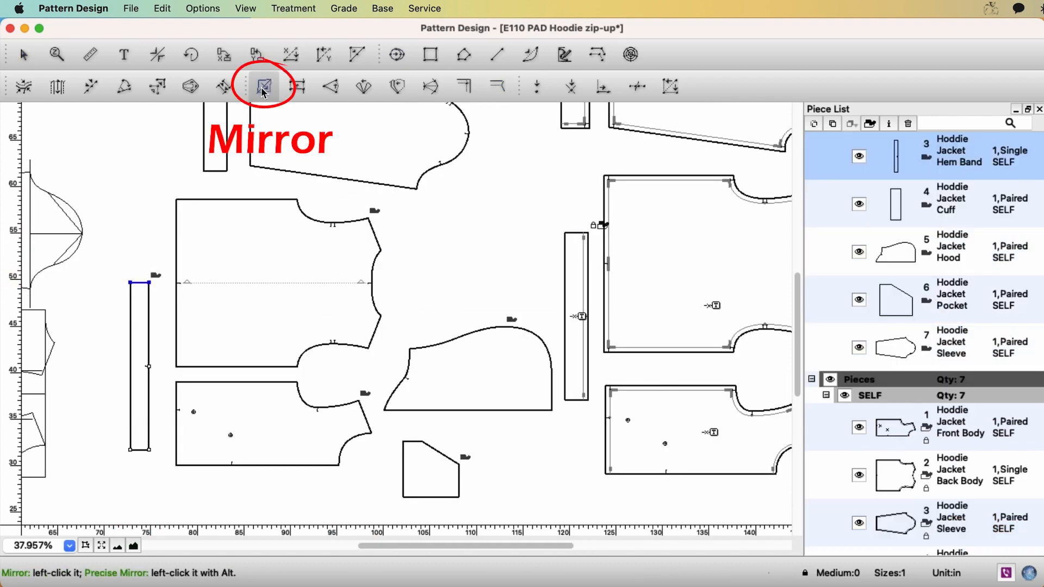
{"action": "left_click", "coordinate": [140, 283]}
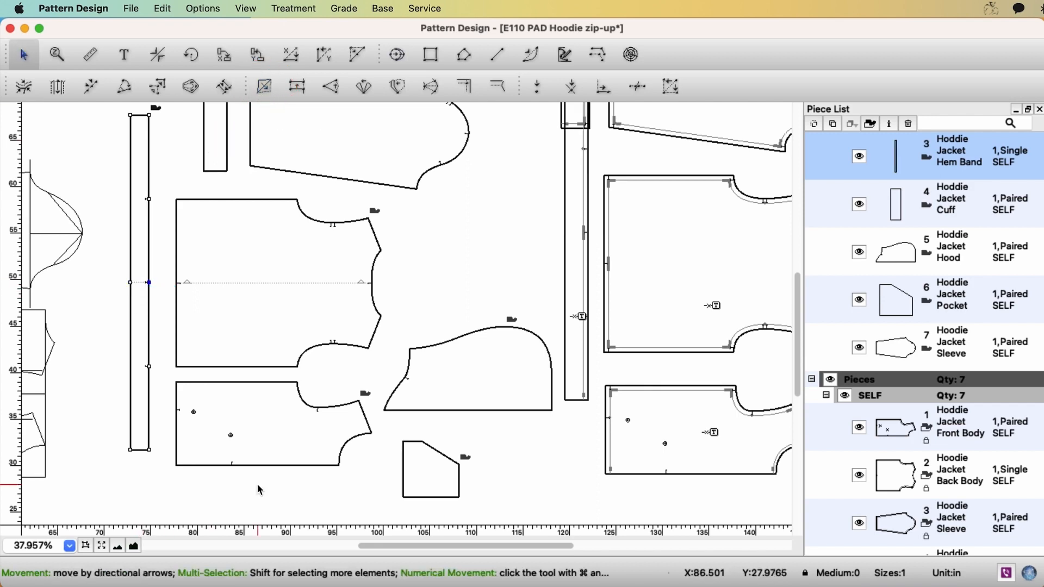
{"action": "left_click", "coordinate": [101, 546]}
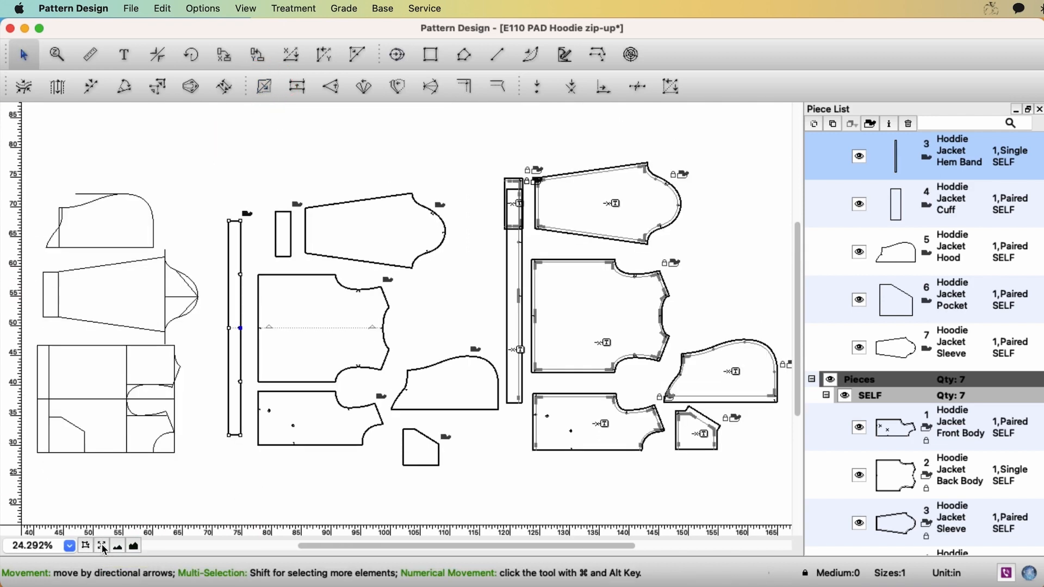